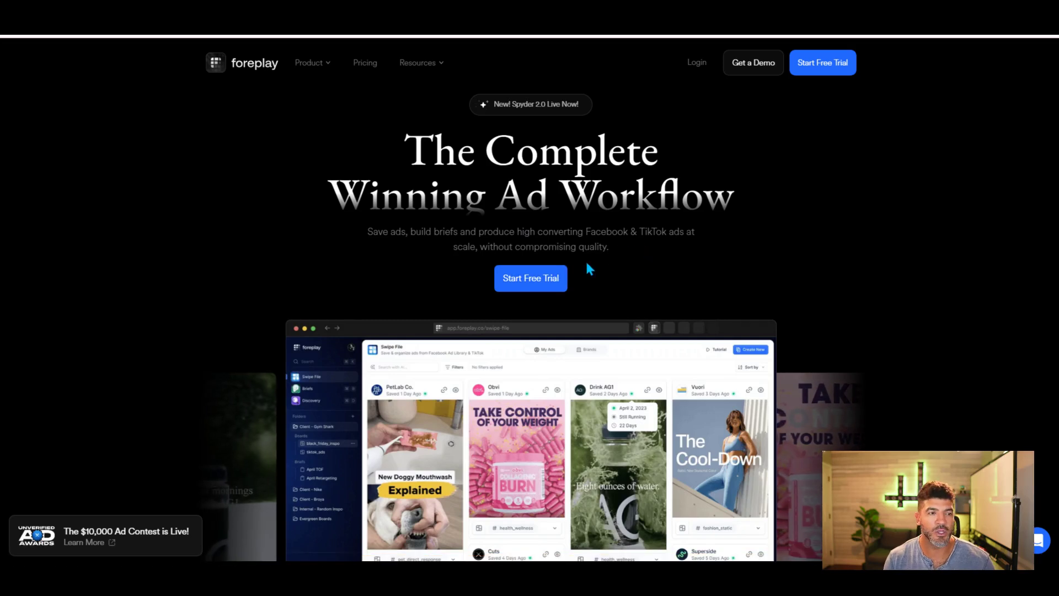
{"action": "left_click", "coordinate": [546, 278]}
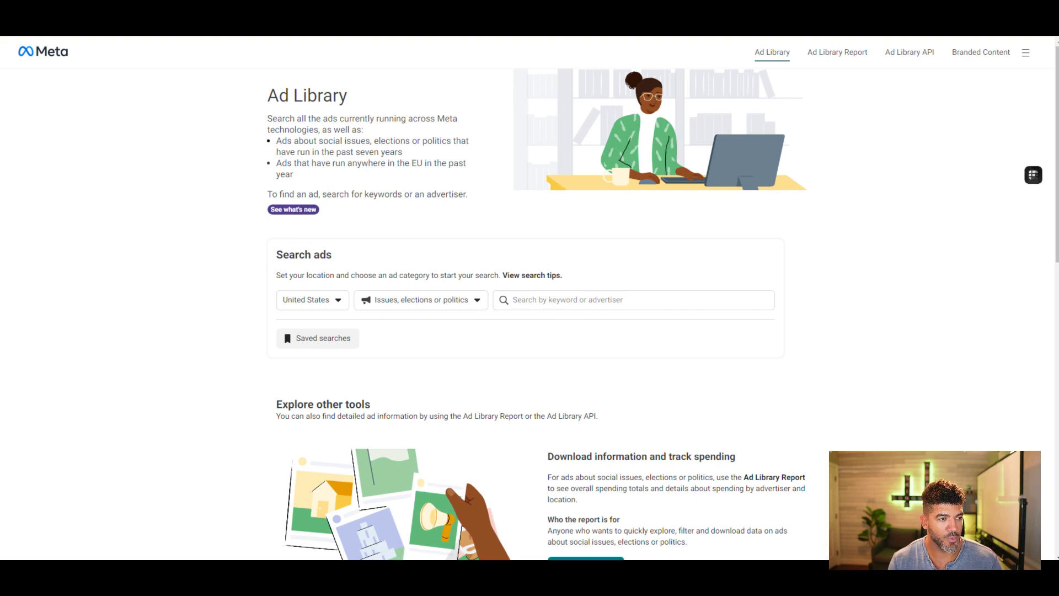
Search the Meta Ad Library for "final expense" ads in the United States.
{"action": "left_click", "coordinate": [579, 301]}
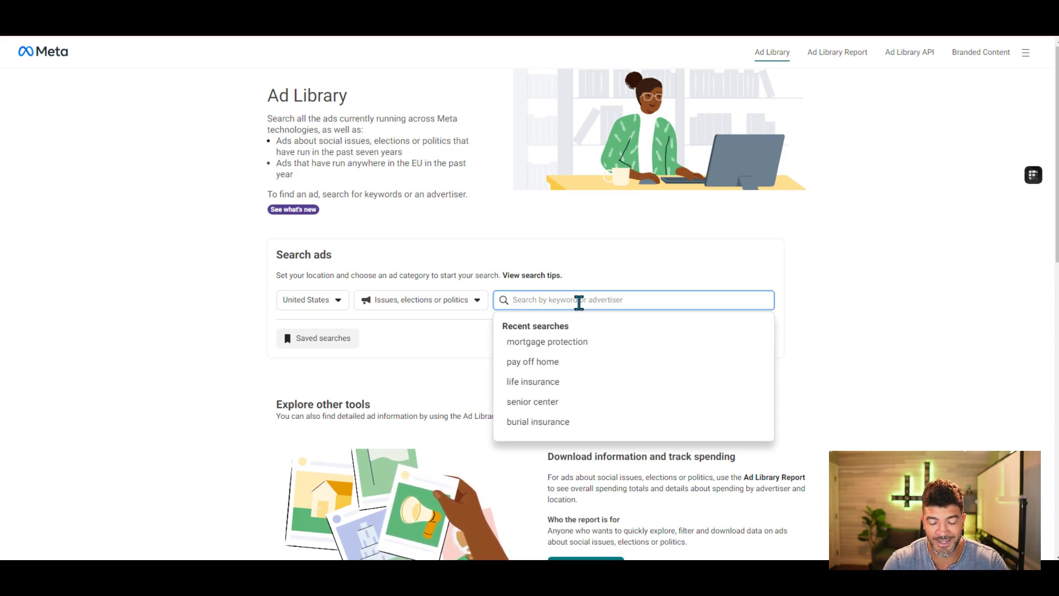
{"action": "type", "text": "fin"}
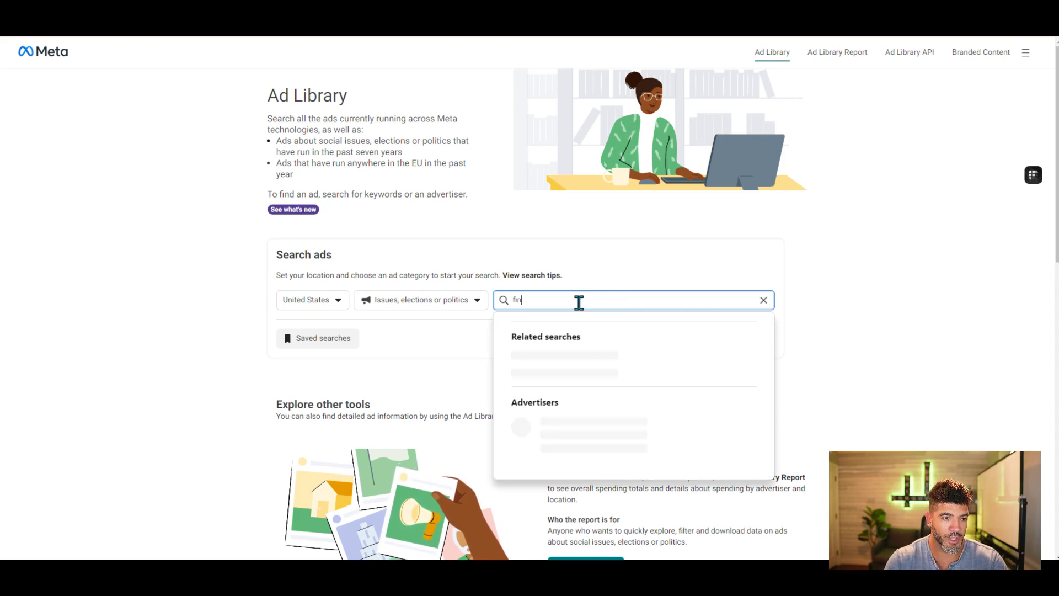
{"action": "type", "text": "al expense"}
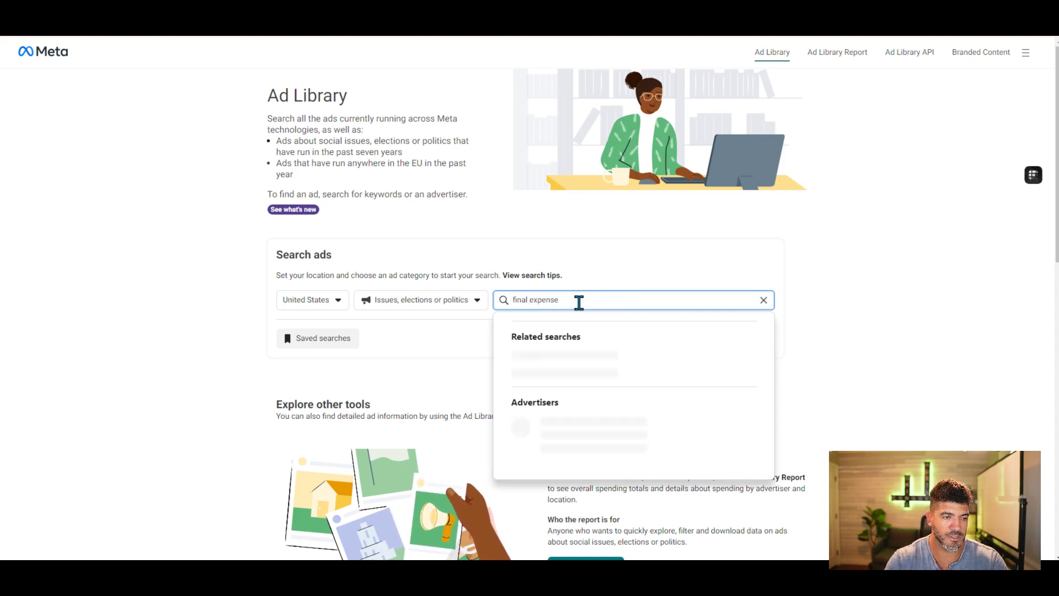
{"action": "key", "text": "Return"}
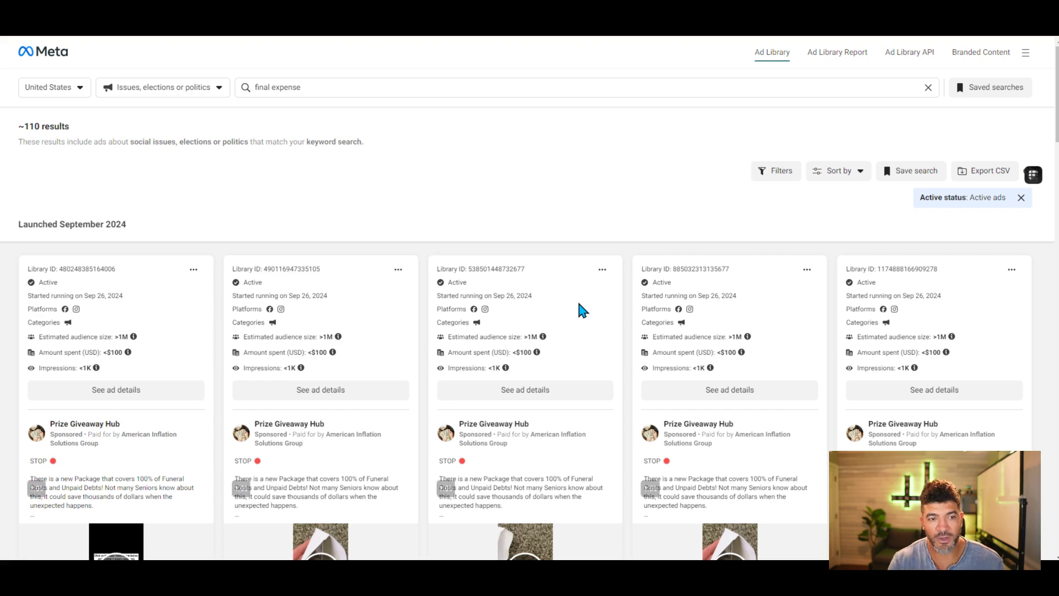
Skim the first final expense results and reload the results page.
{"action": "scroll", "coordinate": [578, 303], "scroll_direction": "down", "scroll_amount": 3}
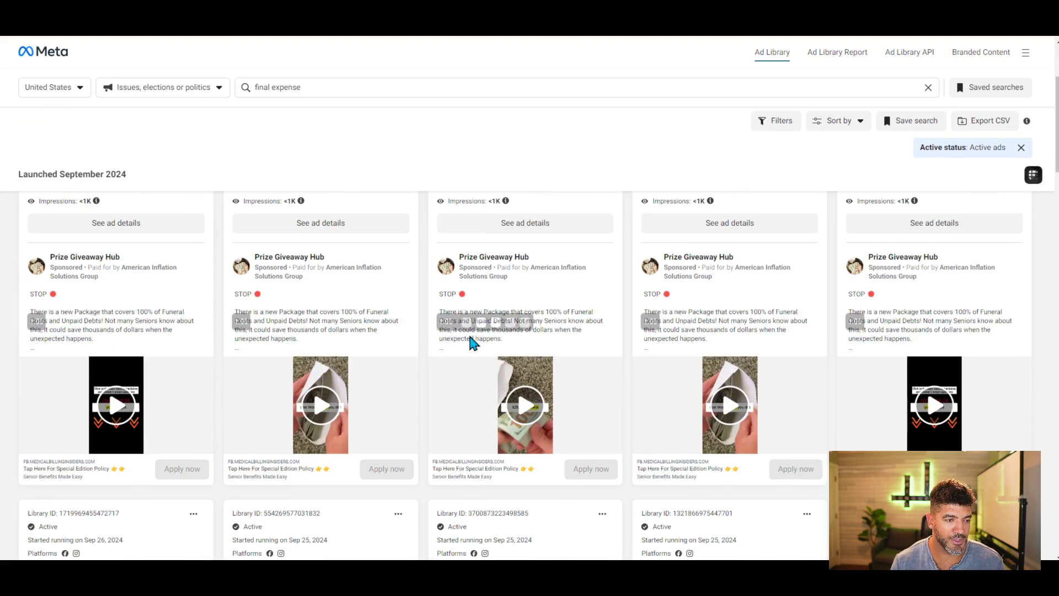
{"action": "scroll", "coordinate": [468, 332], "scroll_direction": "up", "scroll_amount": 3}
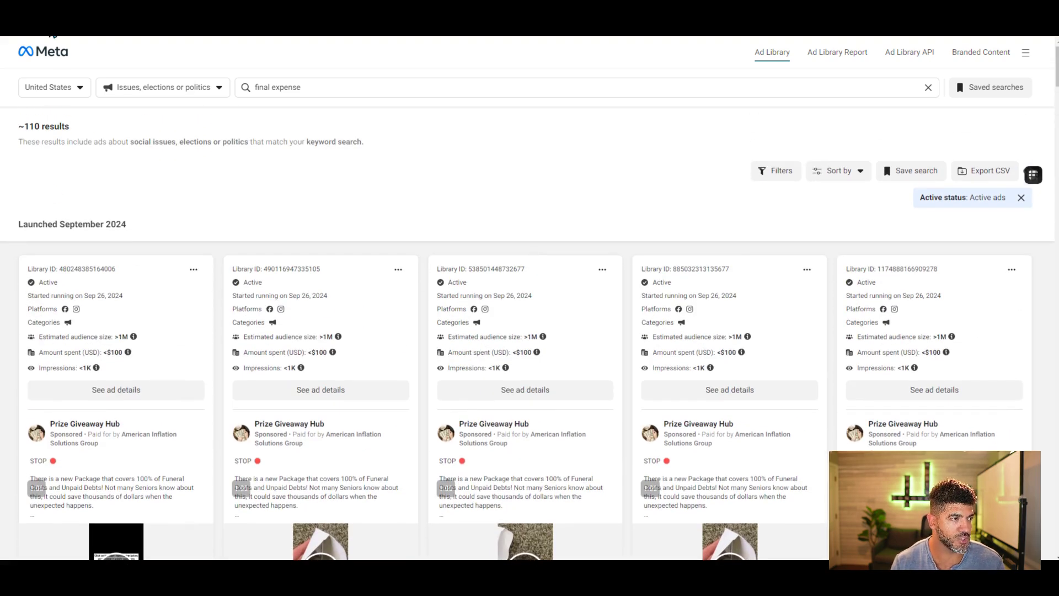
{"action": "left_click", "coordinate": [53, 35]}
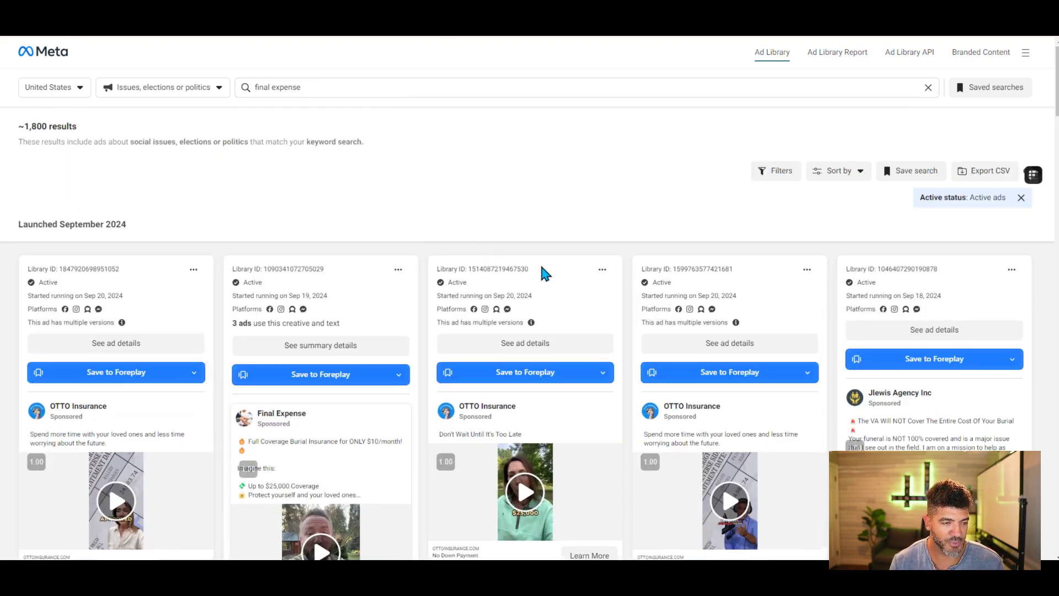
Save the "No Two Year Wait Insurance for Seniors" image ad to Foreplay without assigning a board.
{"action": "scroll", "coordinate": [545, 273], "scroll_direction": "down", "scroll_amount": 2}
{"action": "scroll", "coordinate": [575, 314], "scroll_direction": "down", "scroll_amount": 4}
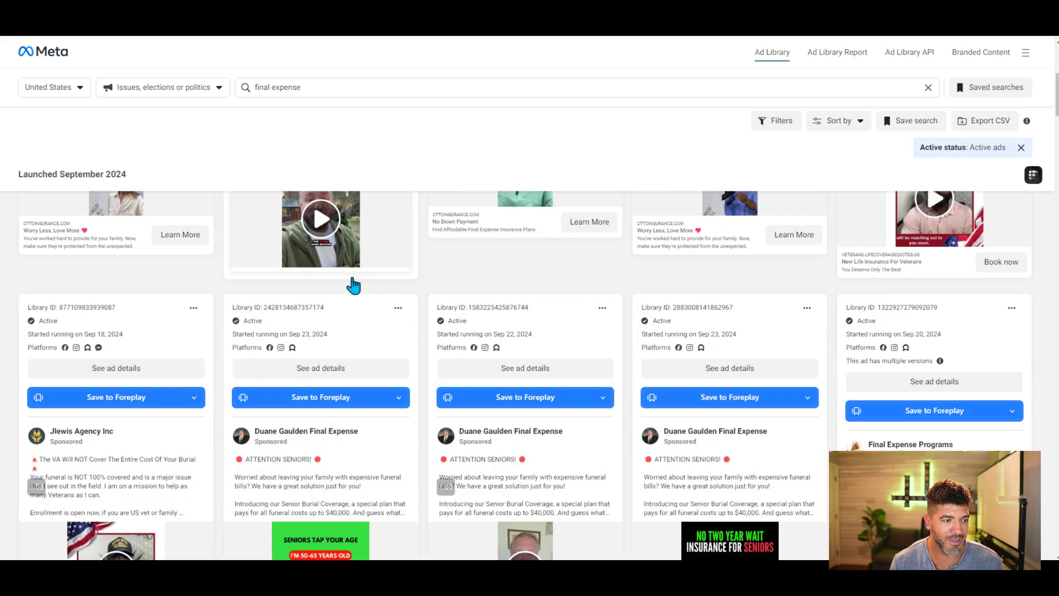
{"action": "mouse_move", "coordinate": [353, 433]}
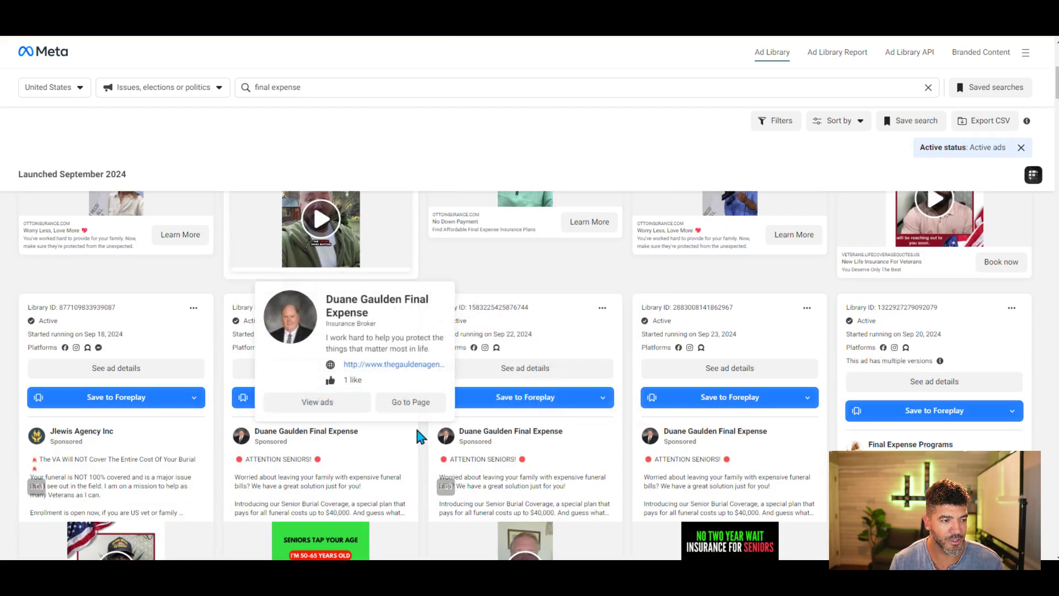
{"action": "scroll", "coordinate": [626, 446], "scroll_direction": "down", "scroll_amount": 2}
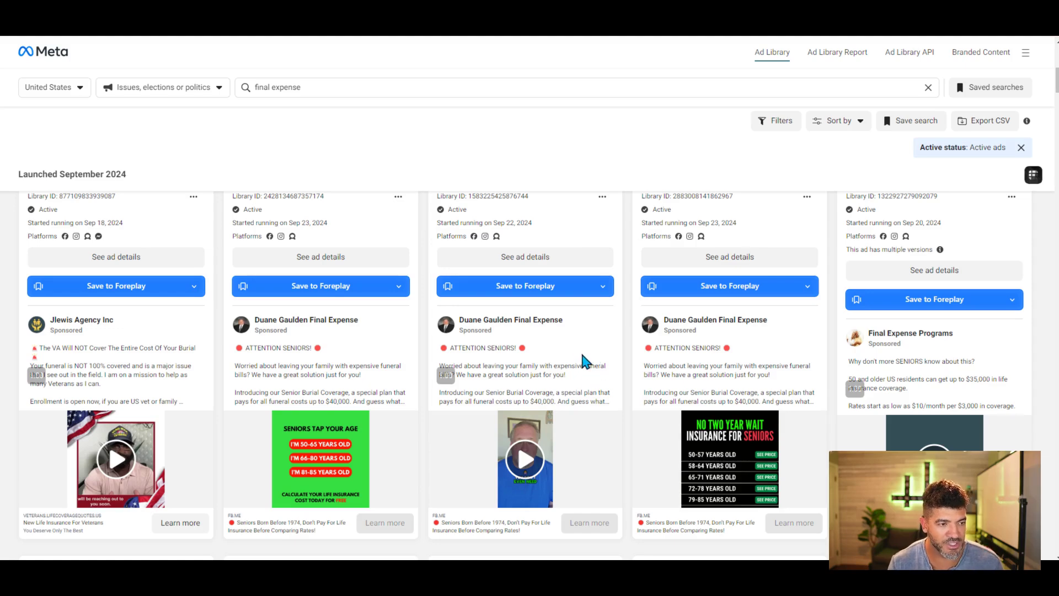
{"action": "scroll", "coordinate": [588, 439], "scroll_direction": "down", "scroll_amount": 3}
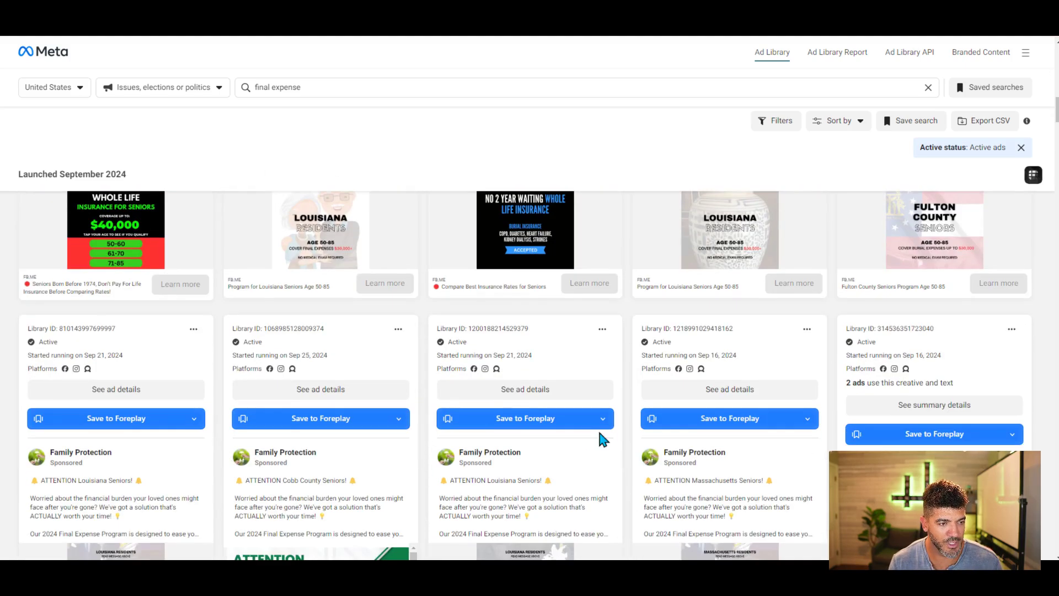
{"action": "scroll", "coordinate": [590, 425], "scroll_direction": "down", "scroll_amount": 10}
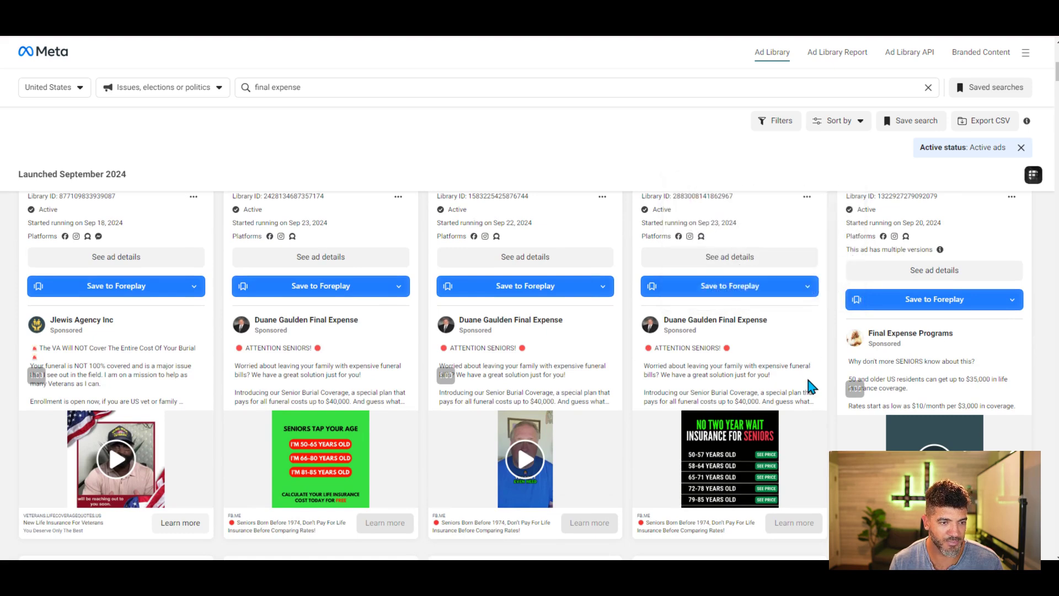
{"action": "left_click", "coordinate": [736, 287]}
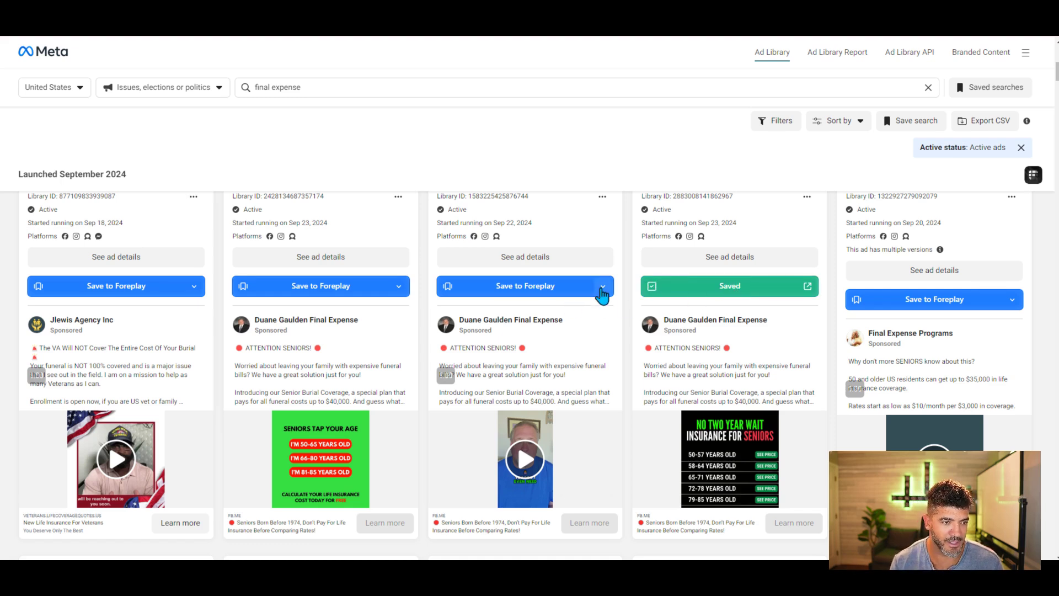
Choose final_expense as the Foreplay board for the "Attention Seniors" video ad showing a man in a blue shirt.
{"action": "left_click", "coordinate": [602, 287]}
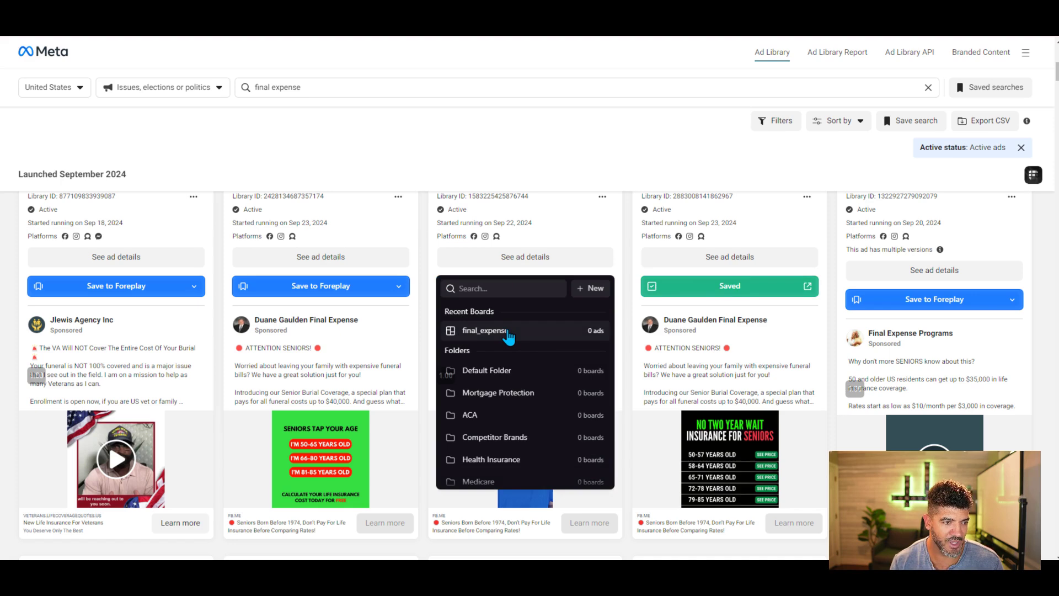
{"action": "left_click", "coordinate": [511, 332]}
{"action": "left_click", "coordinate": [634, 322]}
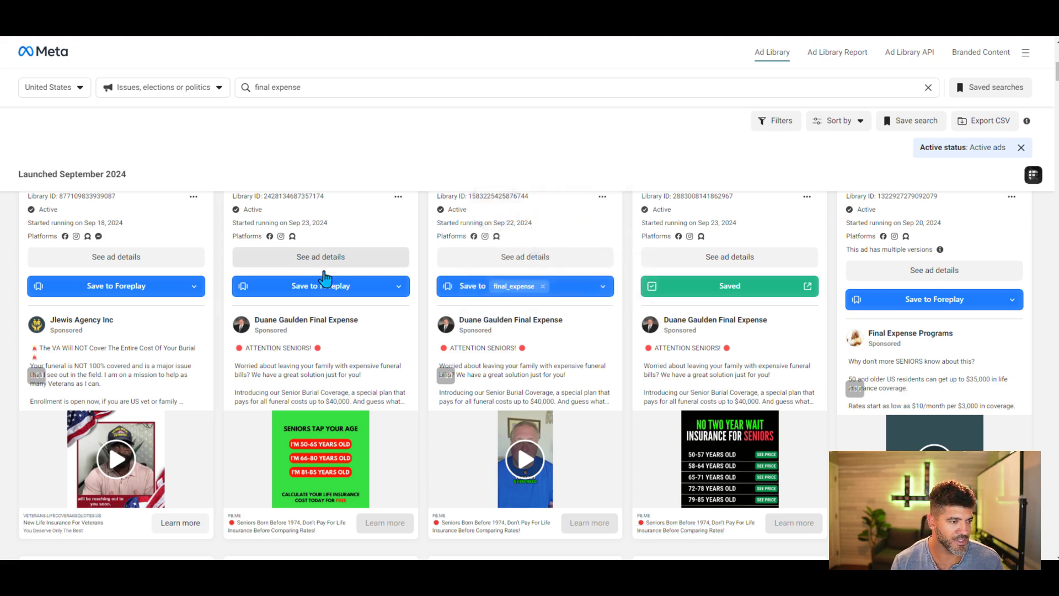
Save the veterans burial-cost video ad and the blue-shirt video ad to the final_expense board in Foreplay.
{"action": "left_click", "coordinate": [194, 286]}
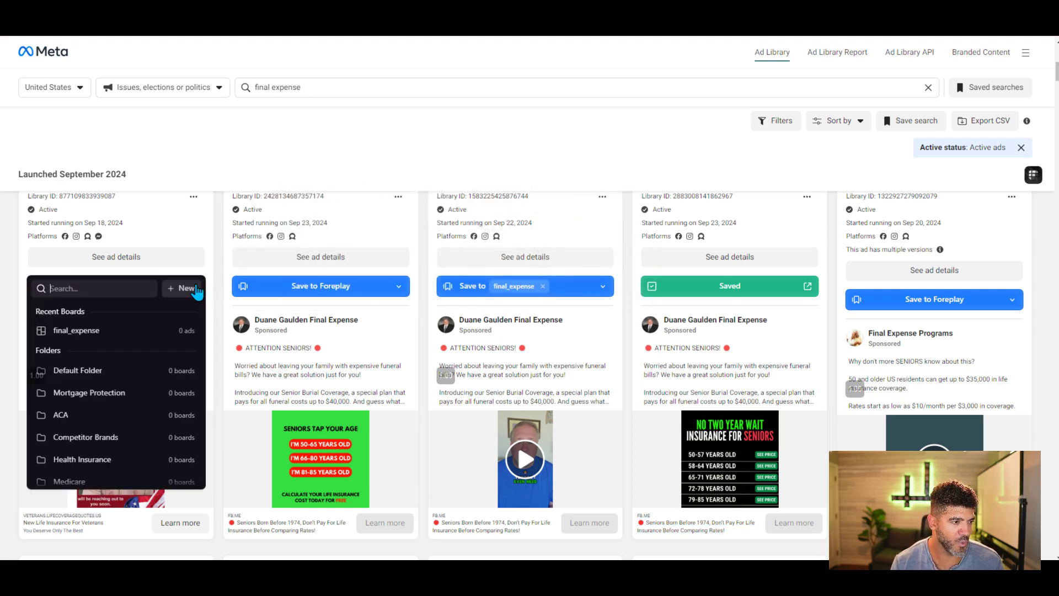
{"action": "left_click", "coordinate": [83, 333]}
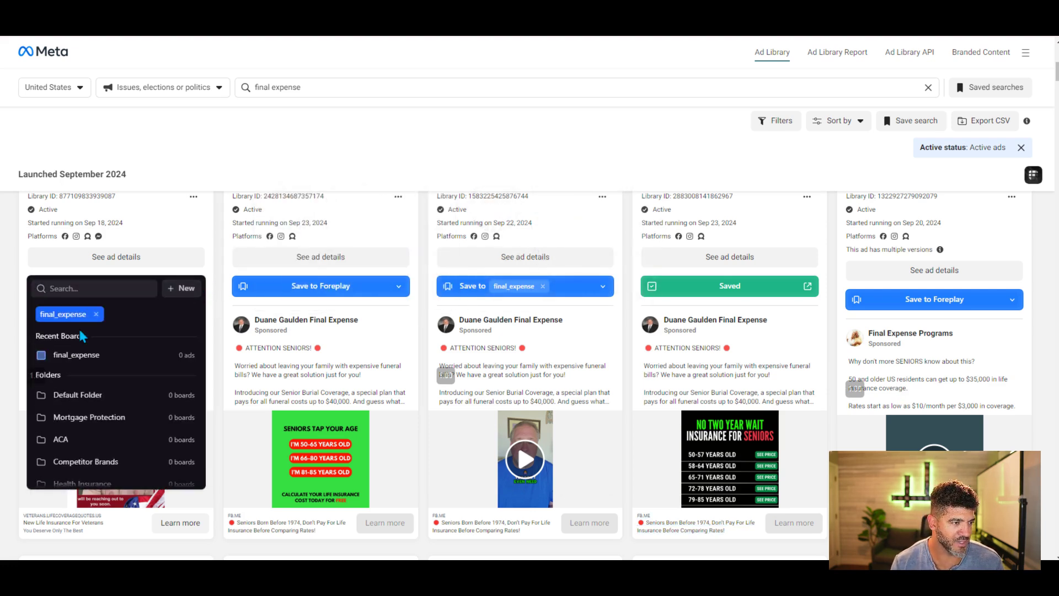
{"action": "left_click", "coordinate": [221, 297]}
{"action": "left_click", "coordinate": [50, 292]}
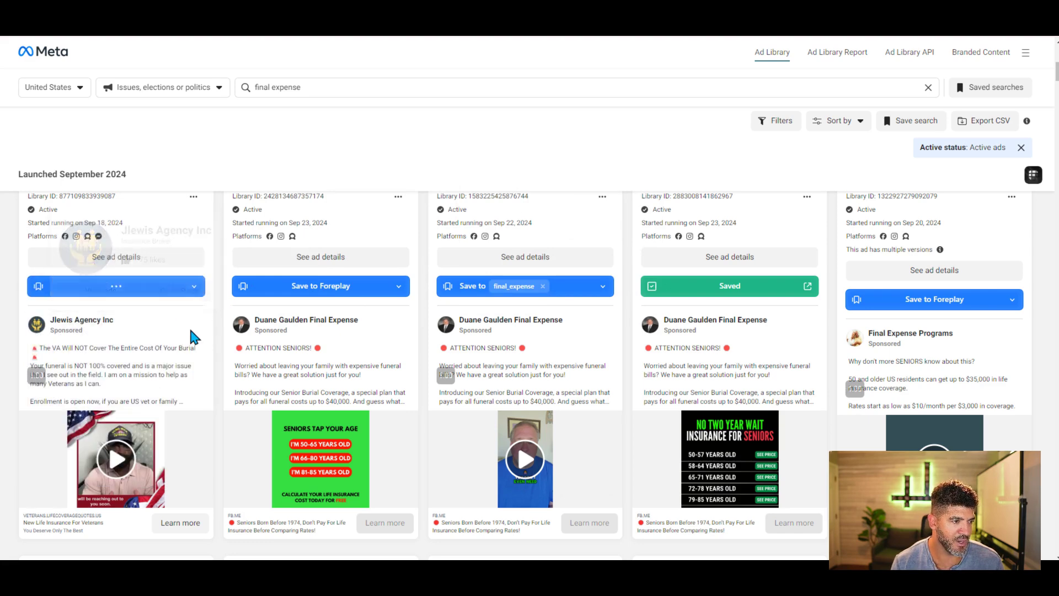
{"action": "left_click", "coordinate": [474, 292]}
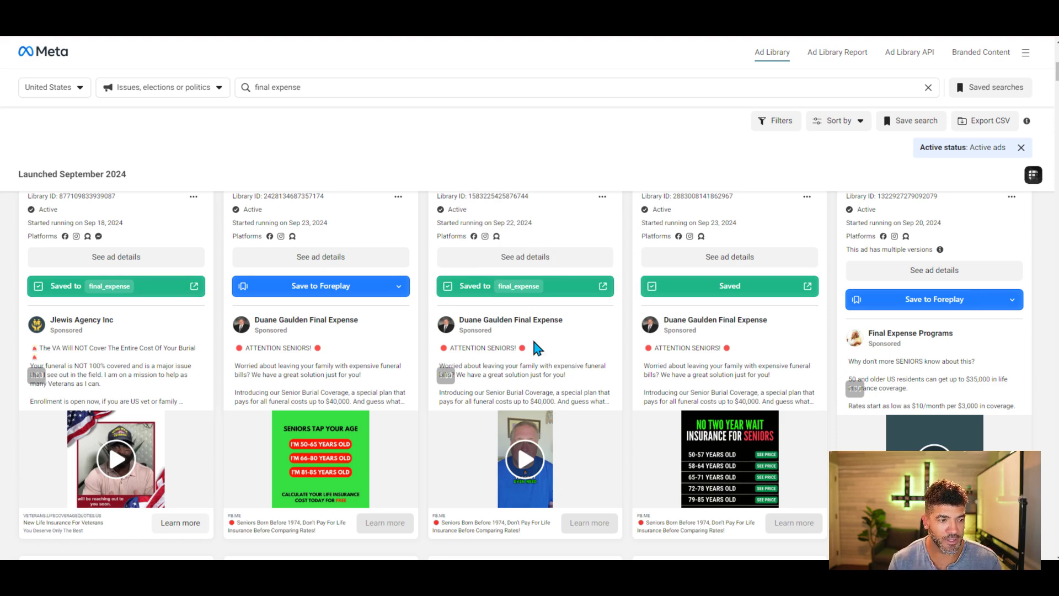
{"action": "mouse_move", "coordinate": [510, 320]}
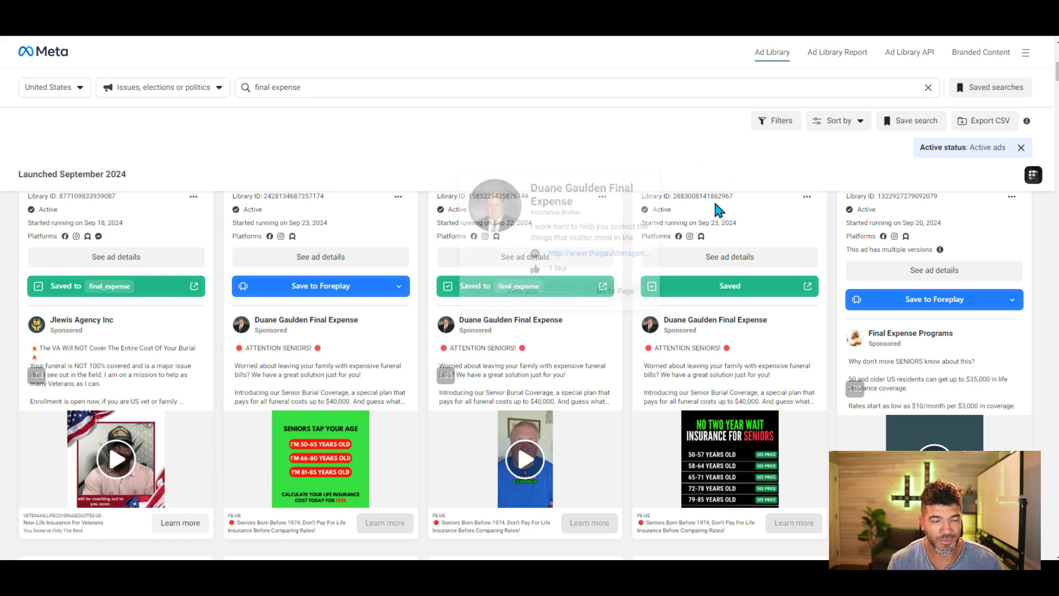
Save the Family Protection "Attention Louisiana Seniors" ad with the elderly couple illustration to the final_expense board.
{"action": "scroll", "coordinate": [473, 273], "scroll_direction": "down", "scroll_amount": 1}
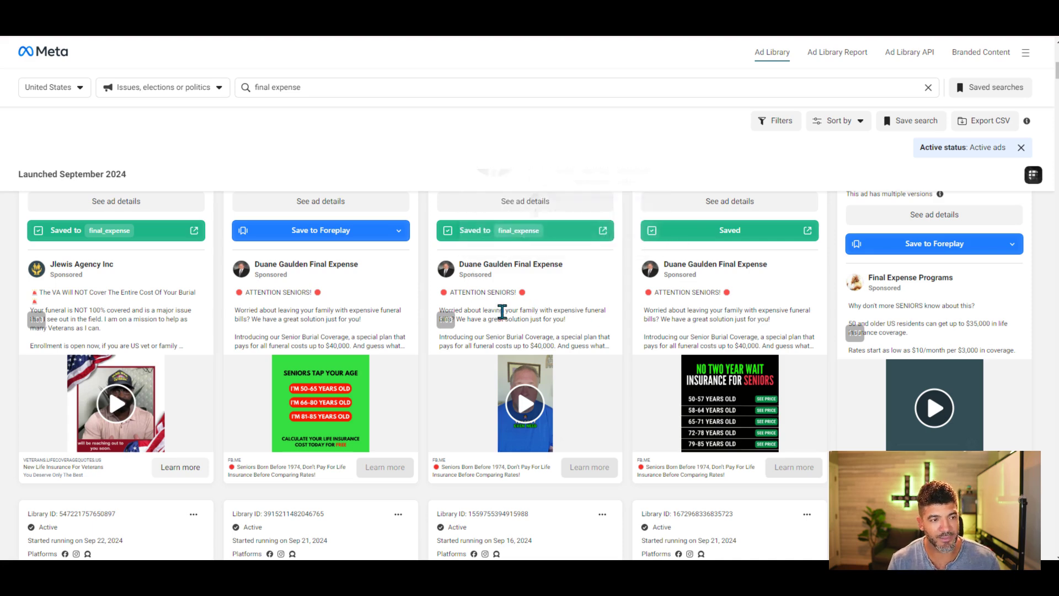
{"action": "scroll", "coordinate": [486, 309], "scroll_direction": "down", "scroll_amount": 5}
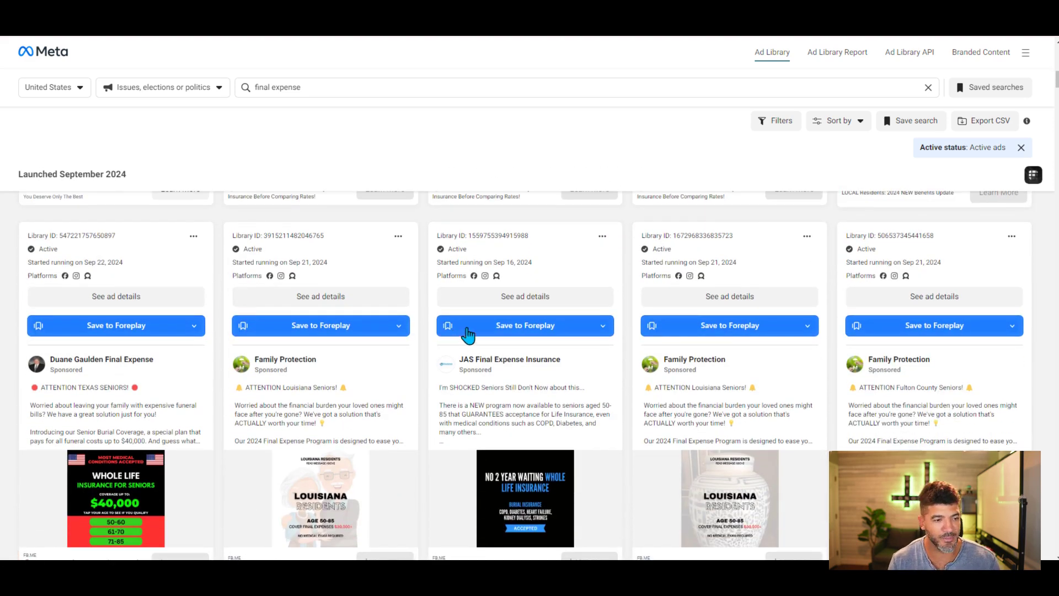
{"action": "left_click", "coordinate": [399, 326]}
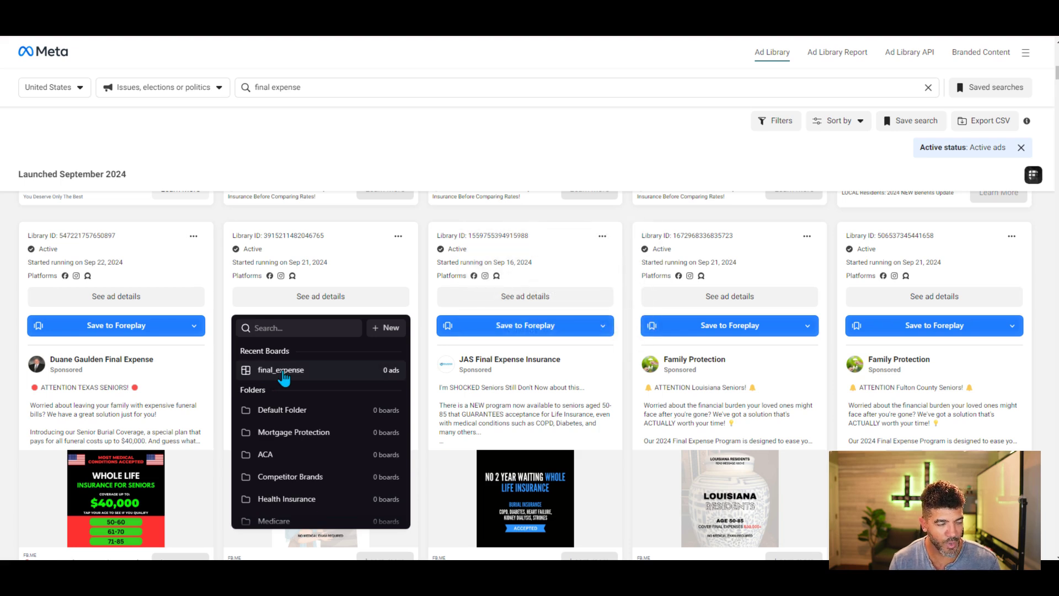
{"action": "left_click", "coordinate": [282, 370]}
{"action": "left_click", "coordinate": [417, 366]}
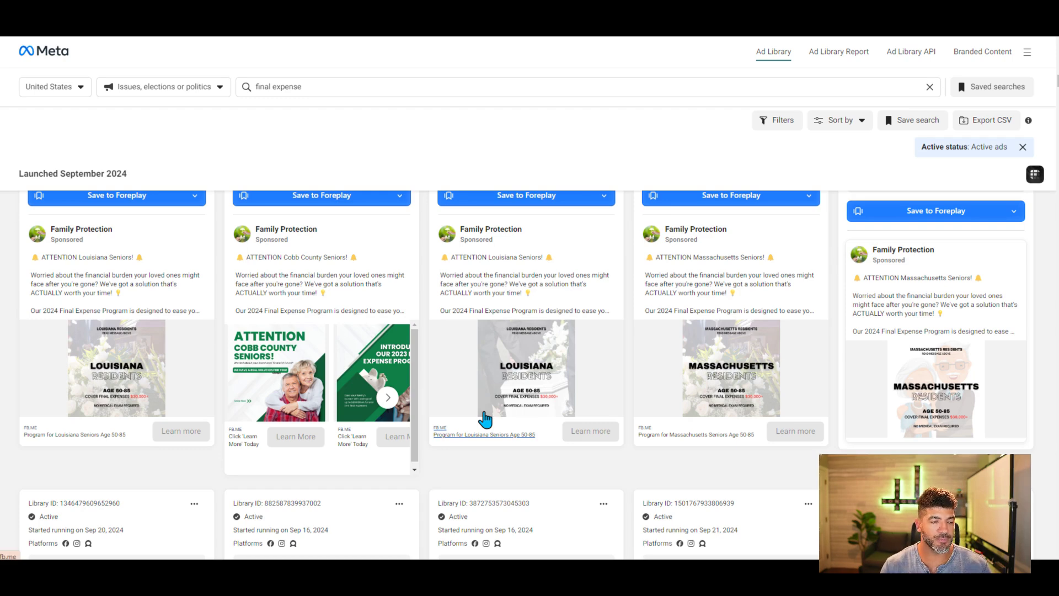
Open the ad details of the saved Family Protection Louisiana residents ad.
{"action": "scroll", "coordinate": [534, 398], "scroll_direction": "up", "scroll_amount": 5}
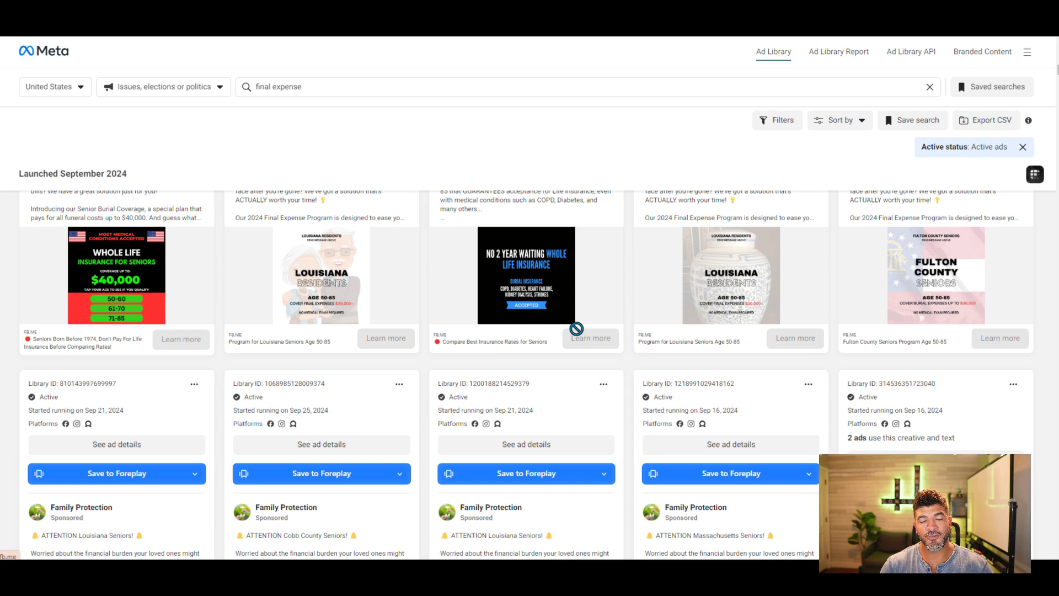
{"action": "scroll", "coordinate": [589, 347], "scroll_direction": "up", "scroll_amount": 2}
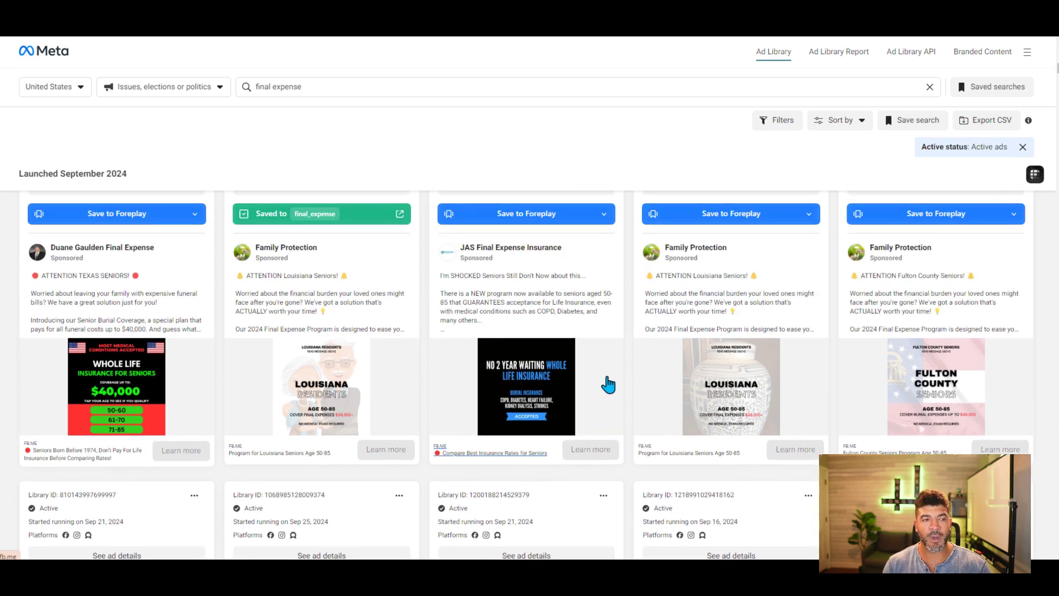
{"action": "scroll", "coordinate": [607, 391], "scroll_direction": "up", "scroll_amount": 1}
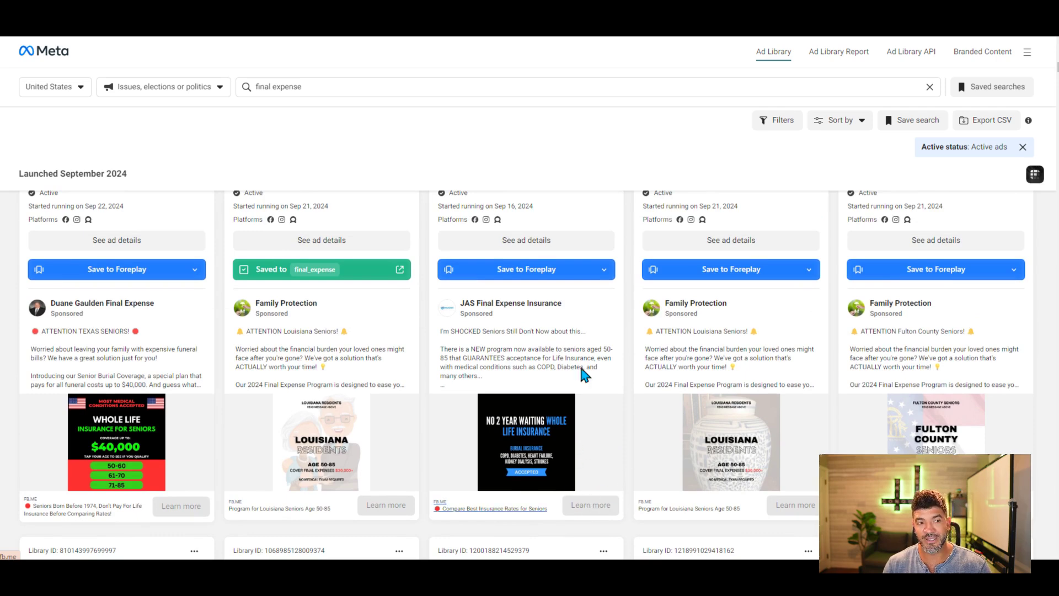
{"action": "scroll", "coordinate": [581, 370], "scroll_direction": "up", "scroll_amount": 2}
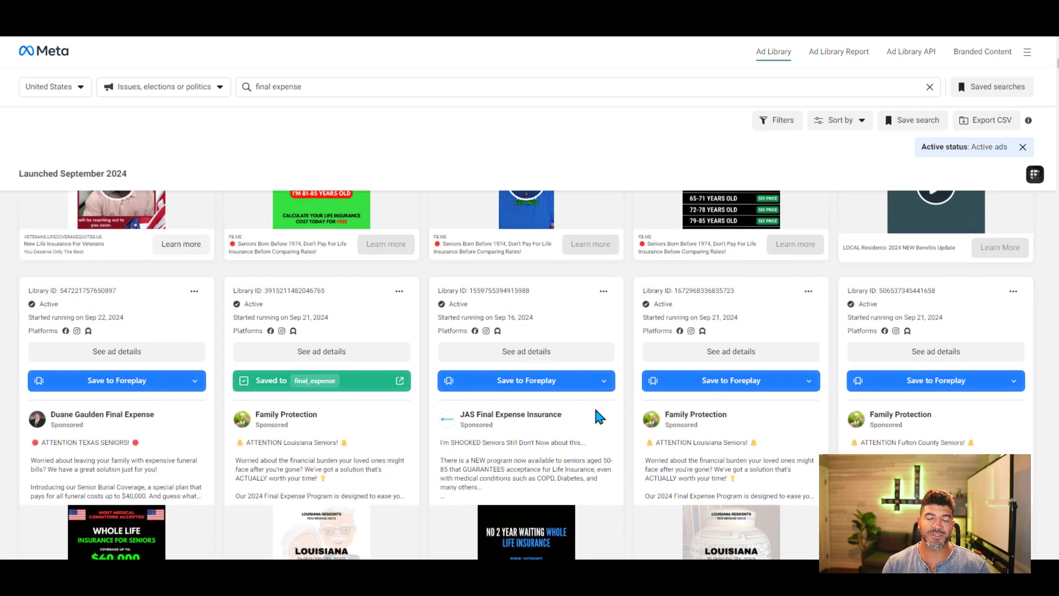
{"action": "scroll", "coordinate": [614, 458], "scroll_direction": "down", "scroll_amount": 2}
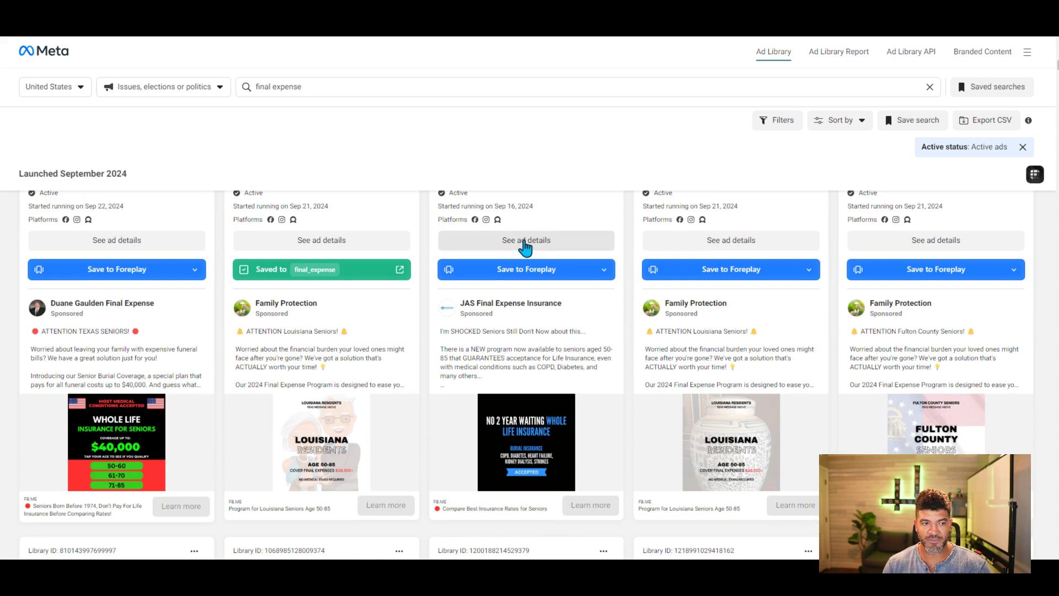
{"action": "left_click", "coordinate": [370, 249]}
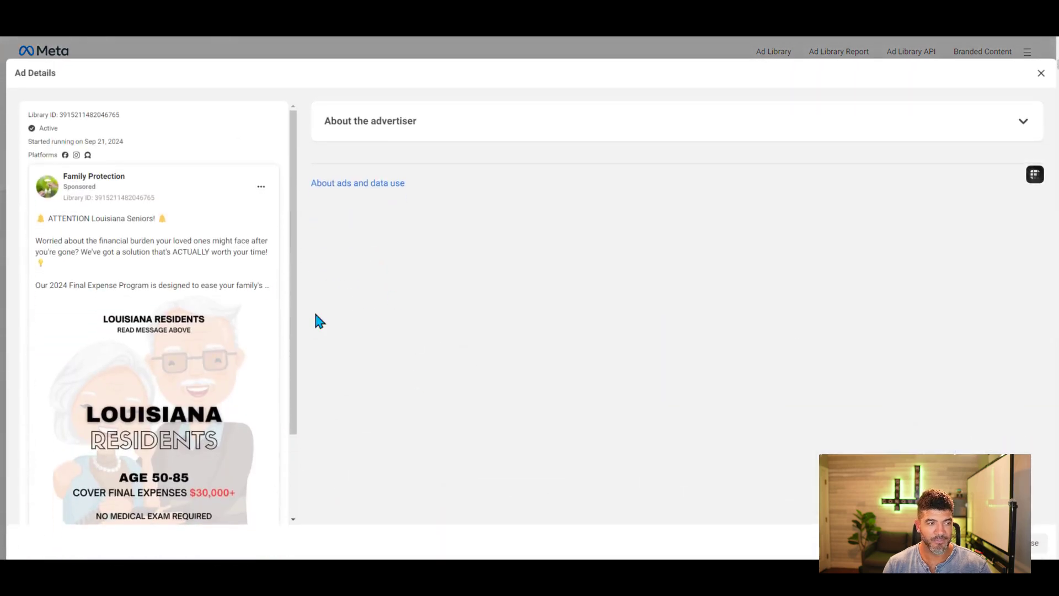
Expand the Louisiana ad's additional assets and read its links, lead-form questions and terms text.
{"action": "scroll", "coordinate": [233, 311], "scroll_direction": "down", "scroll_amount": 3}
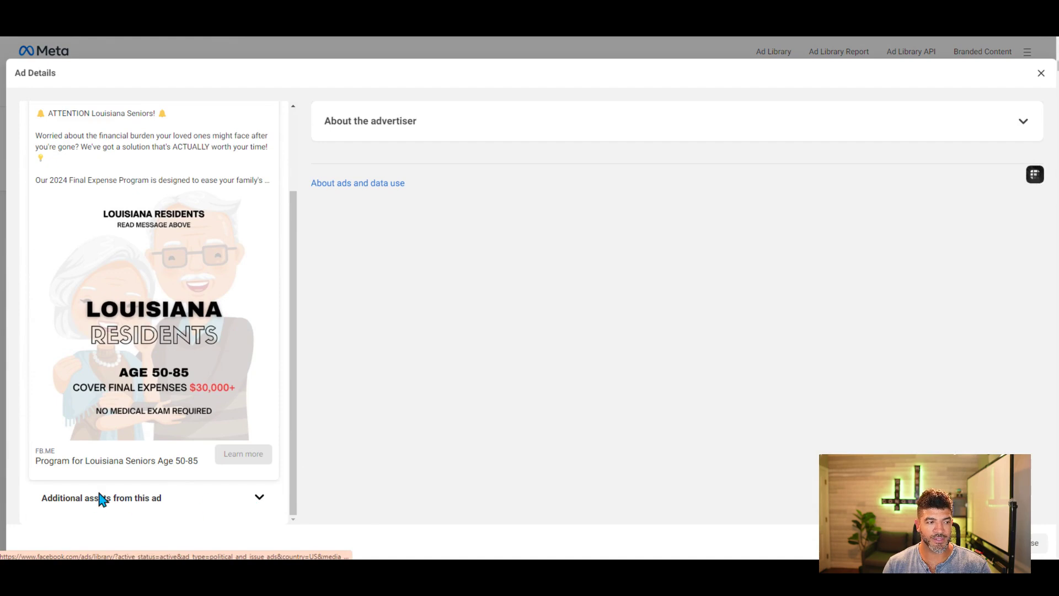
{"action": "left_click", "coordinate": [261, 500]}
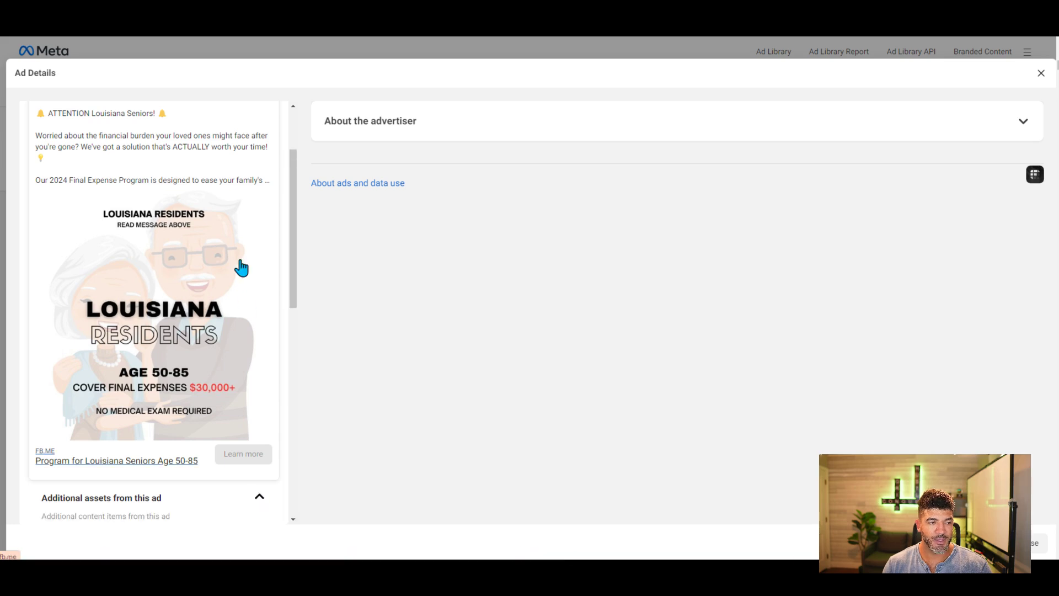
{"action": "scroll", "coordinate": [237, 276], "scroll_direction": "down", "scroll_amount": 5}
{"action": "scroll", "coordinate": [218, 290], "scroll_direction": "down", "scroll_amount": 2}
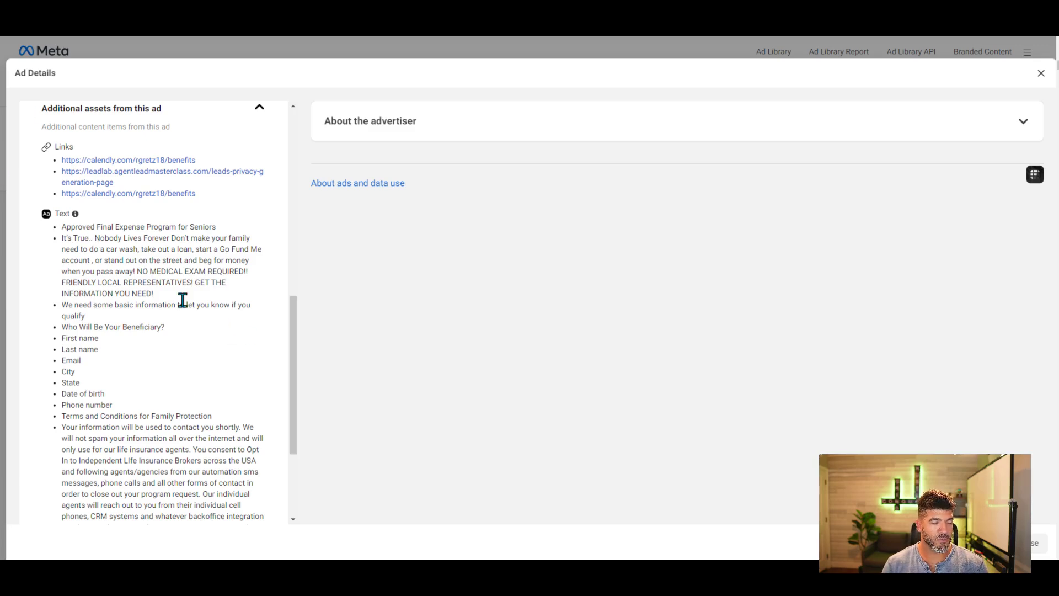
{"action": "scroll", "coordinate": [183, 299], "scroll_direction": "down", "scroll_amount": 2}
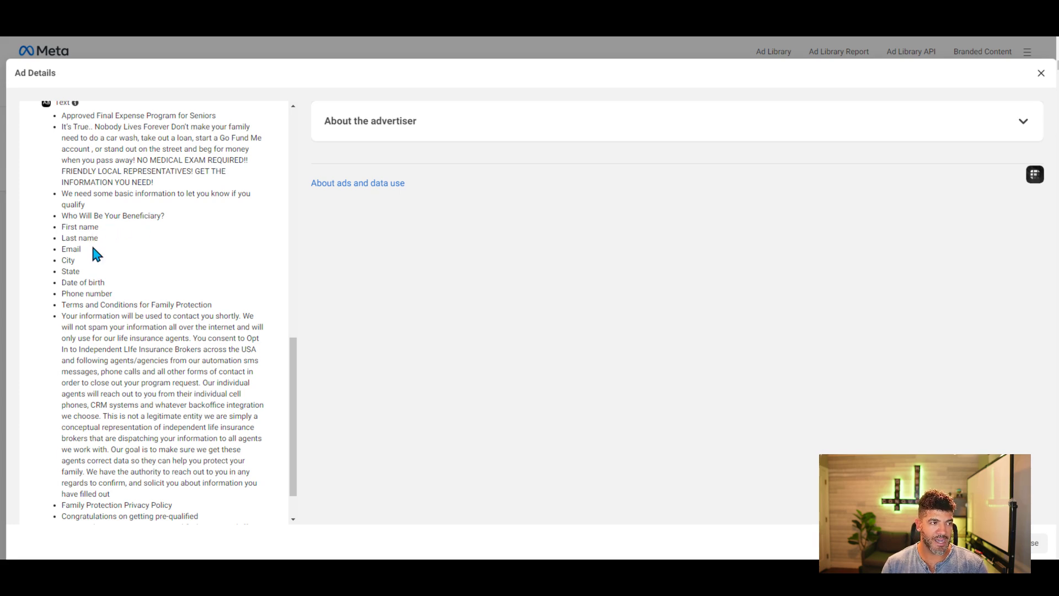
Read the end of the Louisiana ad's form text, highlighting the pre-qualified congratulations message, and close the ad details.
{"action": "scroll", "coordinate": [107, 285], "scroll_direction": "down", "scroll_amount": 1}
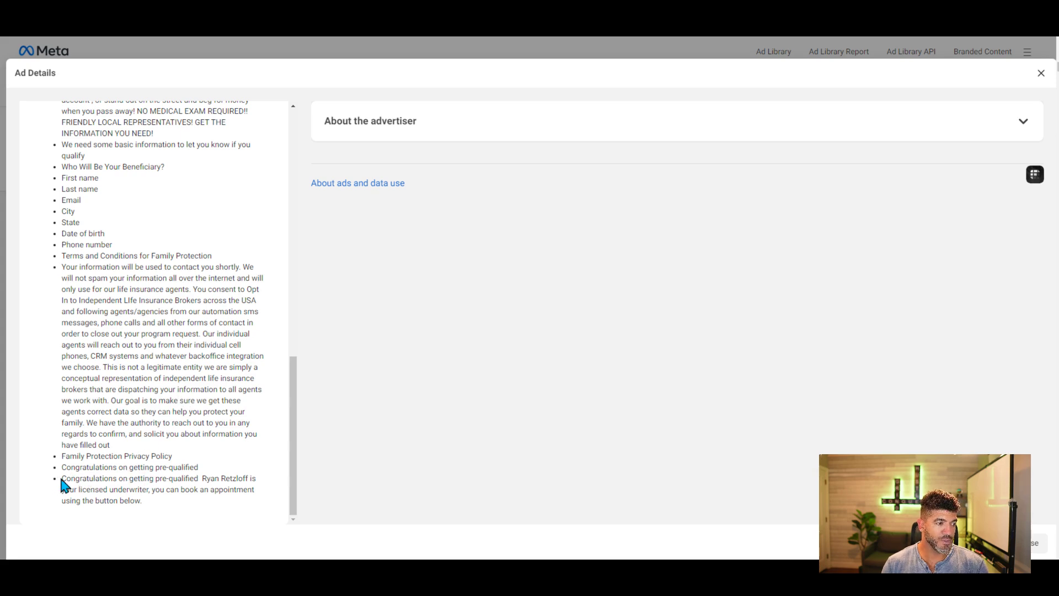
{"action": "left_click_drag", "start_coordinate": [67, 480], "coordinate": [160, 504]}
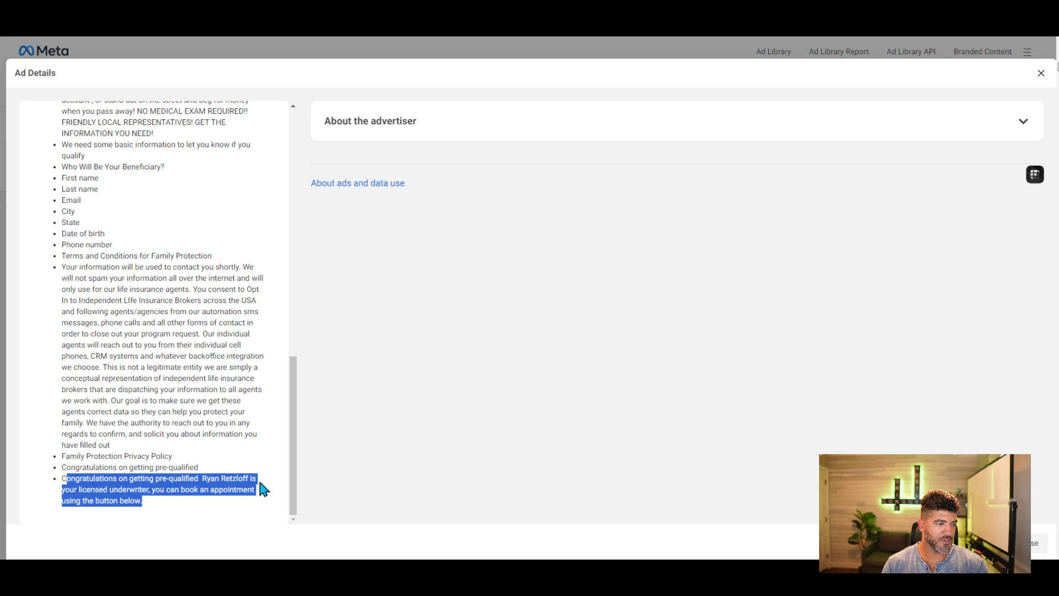
{"action": "left_click", "coordinate": [146, 505]}
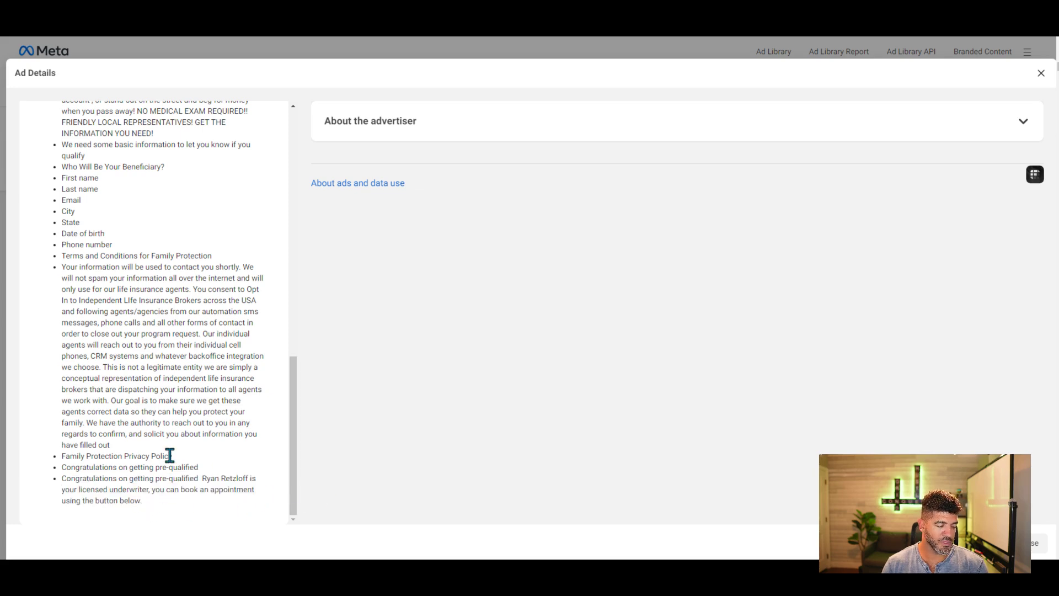
{"action": "scroll", "coordinate": [168, 455], "scroll_direction": "up", "scroll_amount": 1}
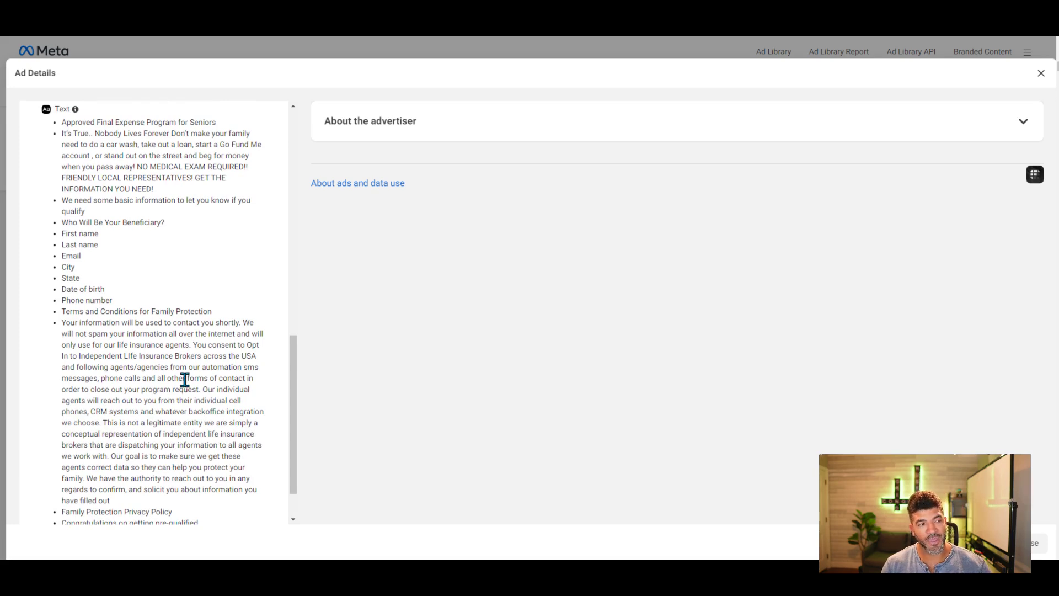
{"action": "scroll", "coordinate": [184, 381], "scroll_direction": "up", "scroll_amount": 4}
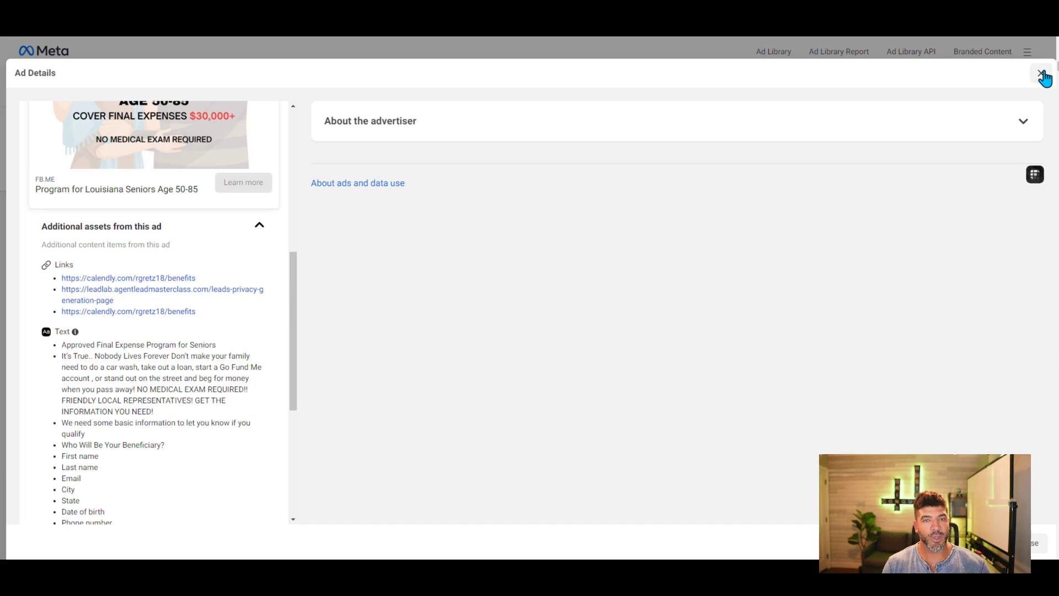
{"action": "left_click", "coordinate": [1040, 74]}
Look through further final expense results for ads from advertisers other than Family Protection.
{"action": "scroll", "coordinate": [640, 406], "scroll_direction": "down", "scroll_amount": 6}
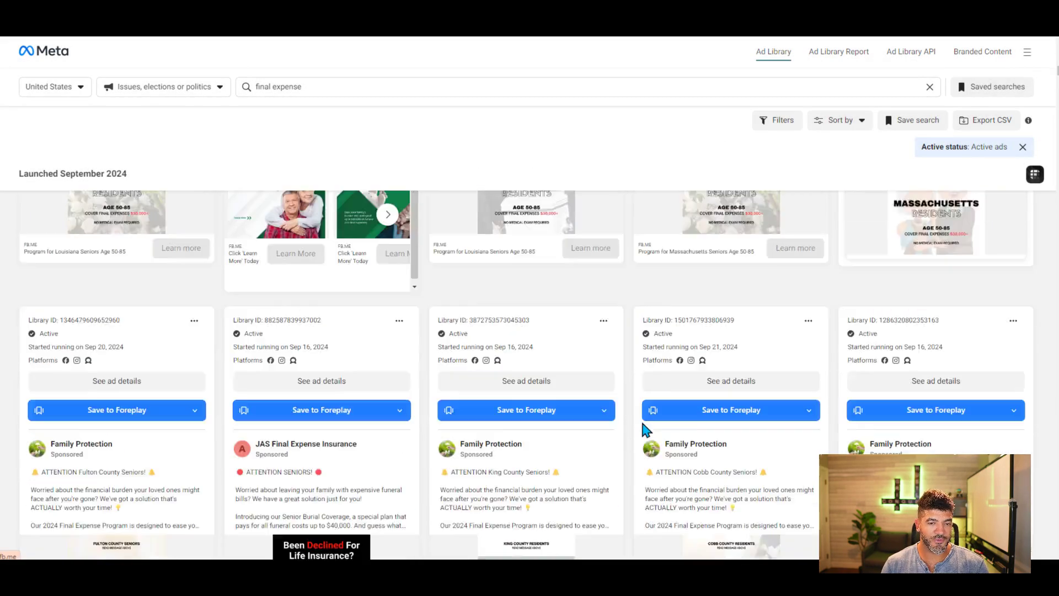
{"action": "scroll", "coordinate": [641, 423], "scroll_direction": "down", "scroll_amount": 15}
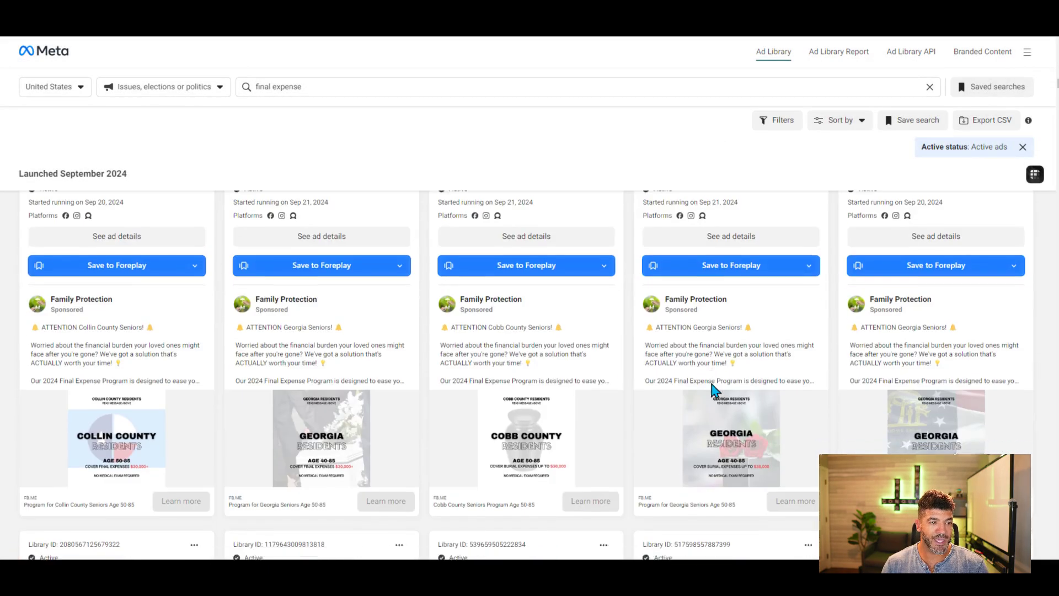
{"action": "scroll", "coordinate": [712, 390], "scroll_direction": "down", "scroll_amount": 20}
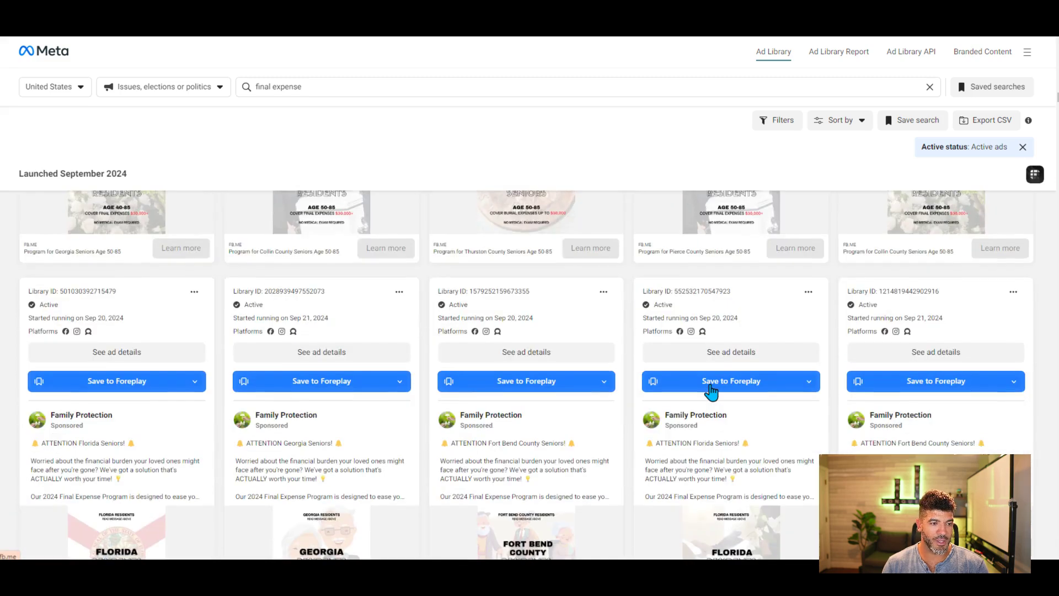
{"action": "scroll", "coordinate": [710, 391], "scroll_direction": "down", "scroll_amount": 15}
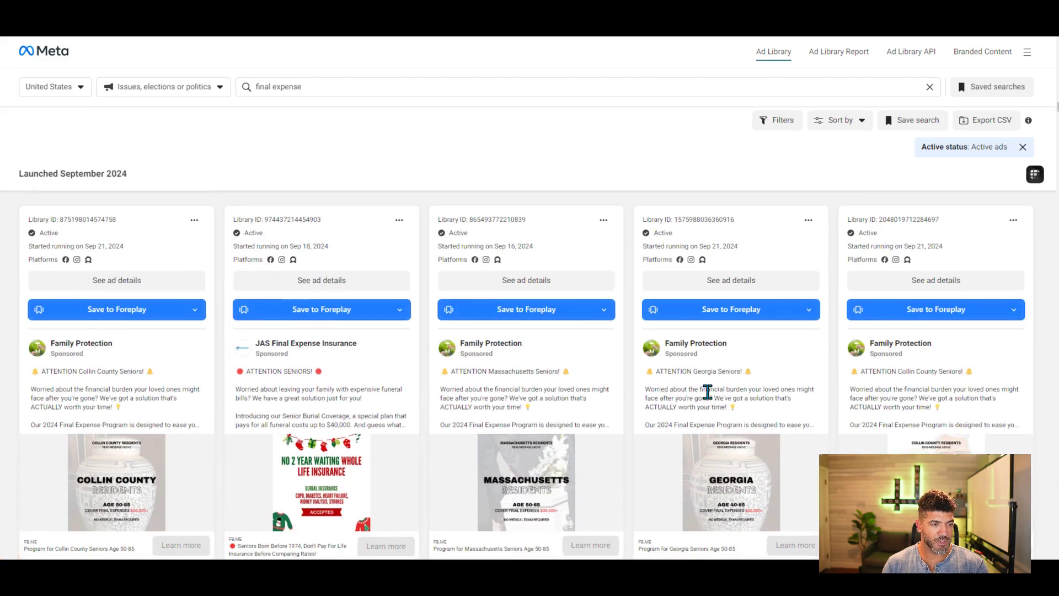
{"action": "scroll", "coordinate": [707, 391], "scroll_direction": "down", "scroll_amount": 15}
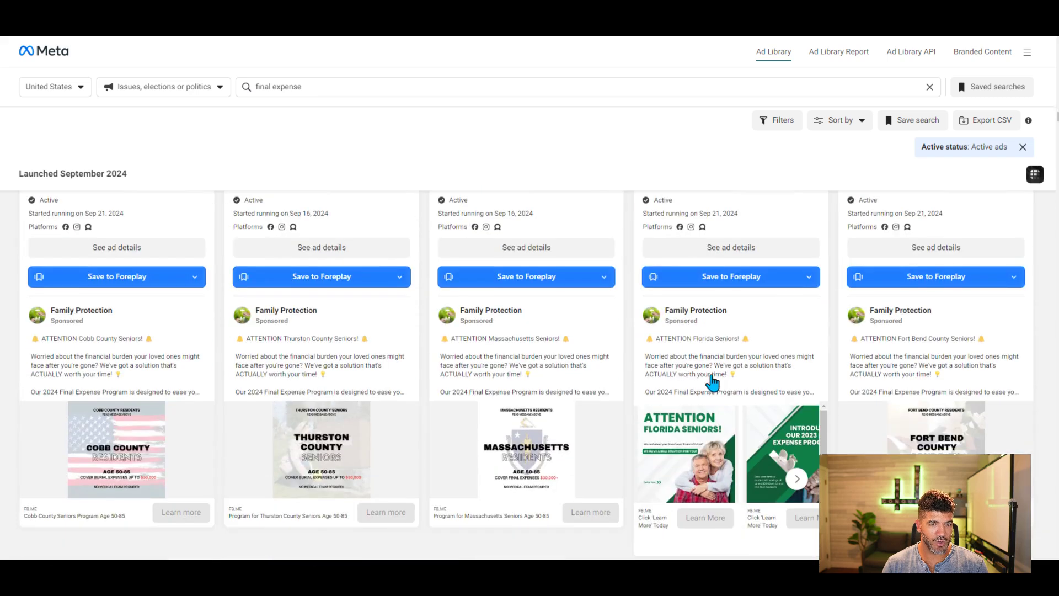
{"action": "scroll", "coordinate": [711, 386], "scroll_direction": "down", "scroll_amount": 5}
{"action": "scroll", "coordinate": [568, 295], "scroll_direction": "down", "scroll_amount": 5}
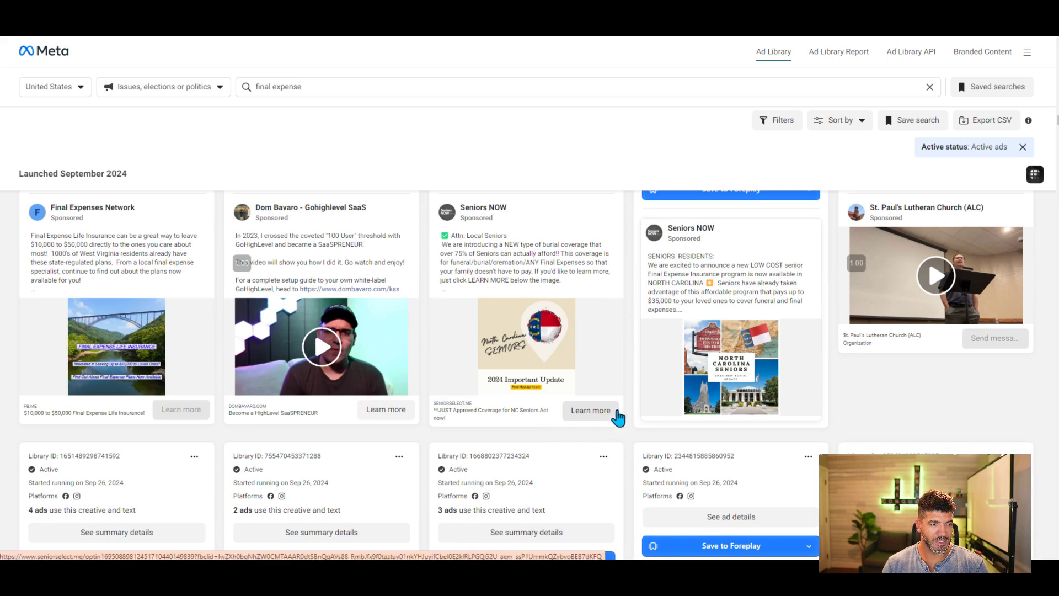
{"action": "scroll", "coordinate": [618, 419], "scroll_direction": "up", "scroll_amount": 1}
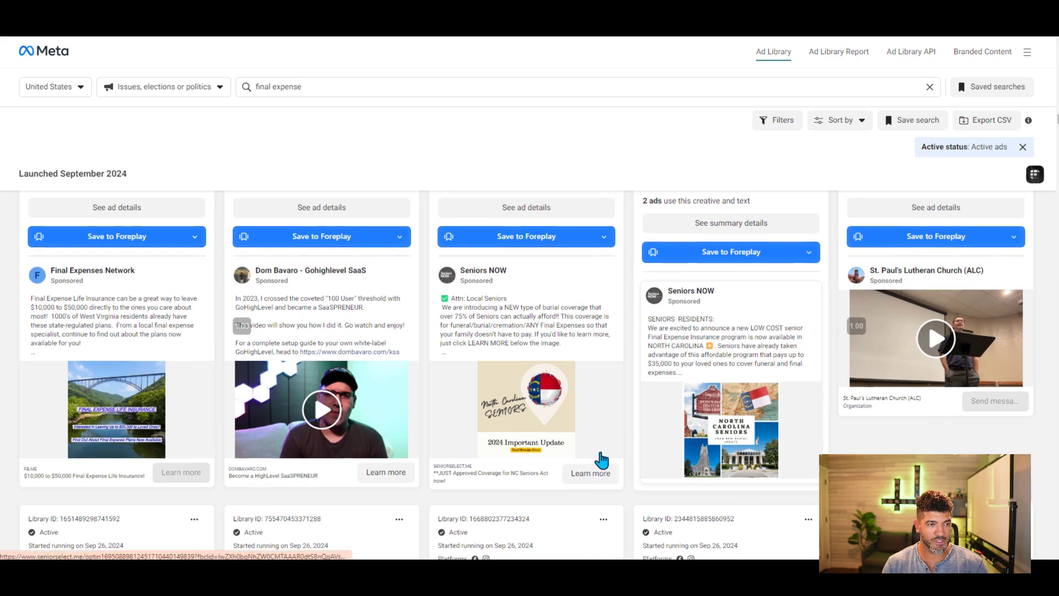
{"action": "scroll", "coordinate": [598, 442], "scroll_direction": "up", "scroll_amount": 2}
View the ad details of the Seniors NOW "North Carolina Seniors 2024 Important Update" ad and close them.
{"action": "left_click", "coordinate": [520, 319]}
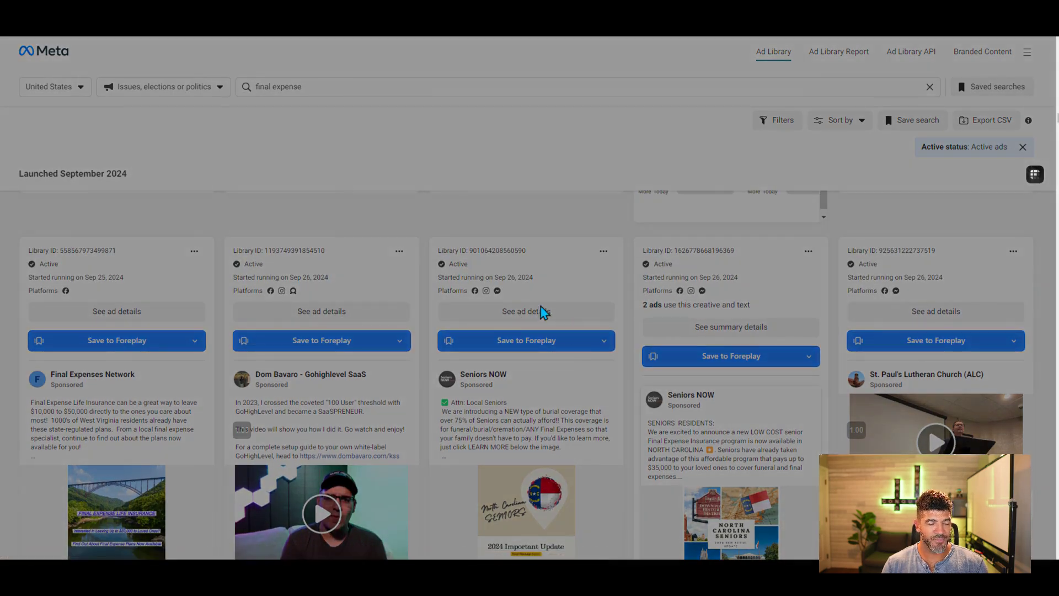
{"action": "scroll", "coordinate": [221, 353], "scroll_direction": "down", "scroll_amount": 2}
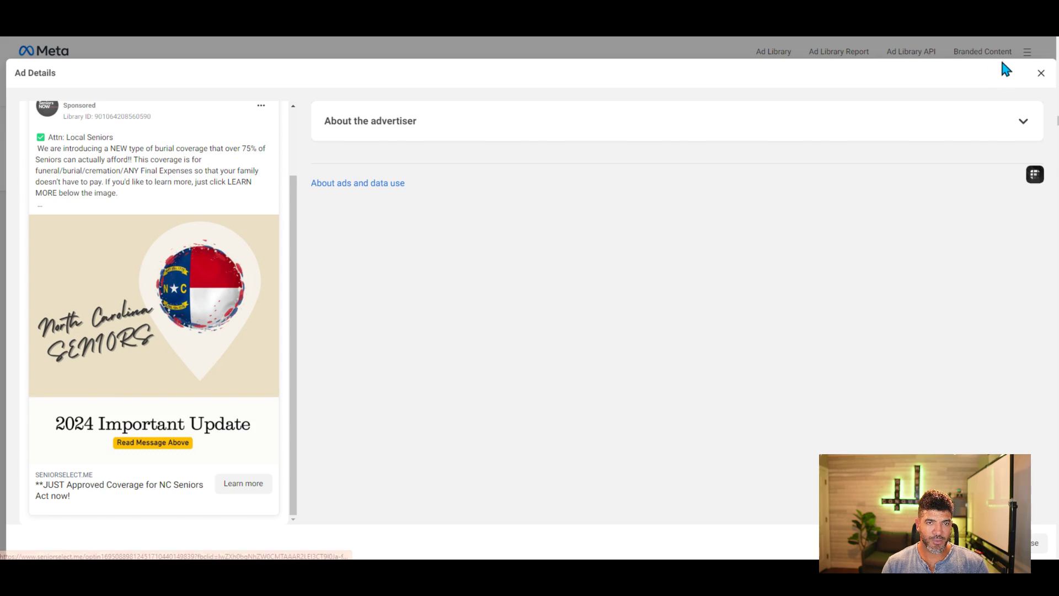
{"action": "left_click", "coordinate": [1042, 74]}
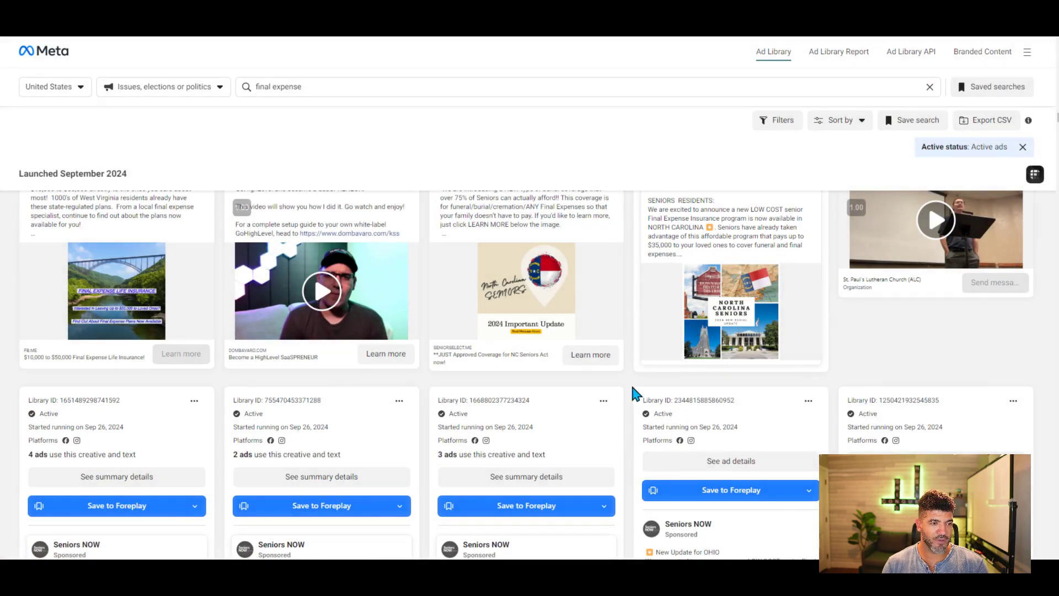
Open the landing page of the Seniors NOW North Carolina ad and examine its lead-form questions from age to beneficiary.
{"action": "left_click", "coordinate": [600, 362]}
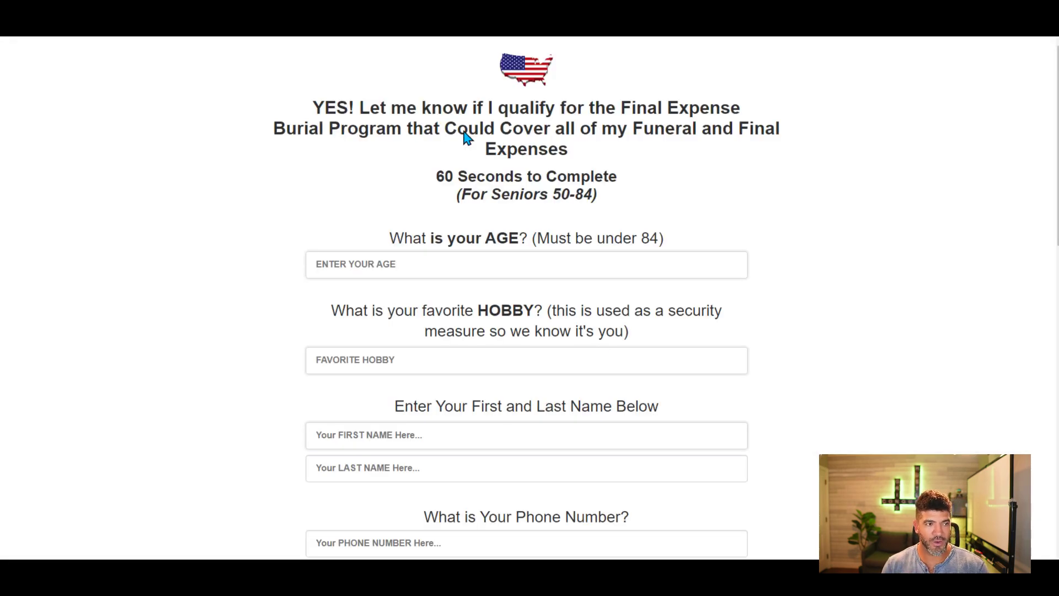
{"action": "scroll", "coordinate": [472, 213], "scroll_direction": "down", "scroll_amount": 3}
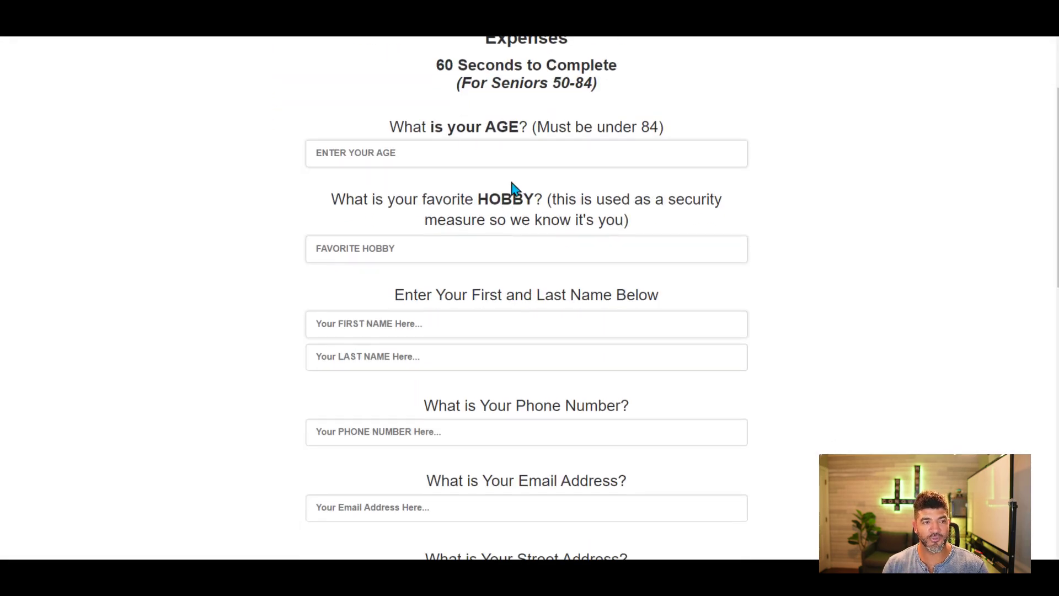
{"action": "scroll", "coordinate": [450, 143], "scroll_direction": "down", "scroll_amount": 10}
{"action": "scroll", "coordinate": [453, 153], "scroll_direction": "down", "scroll_amount": 3}
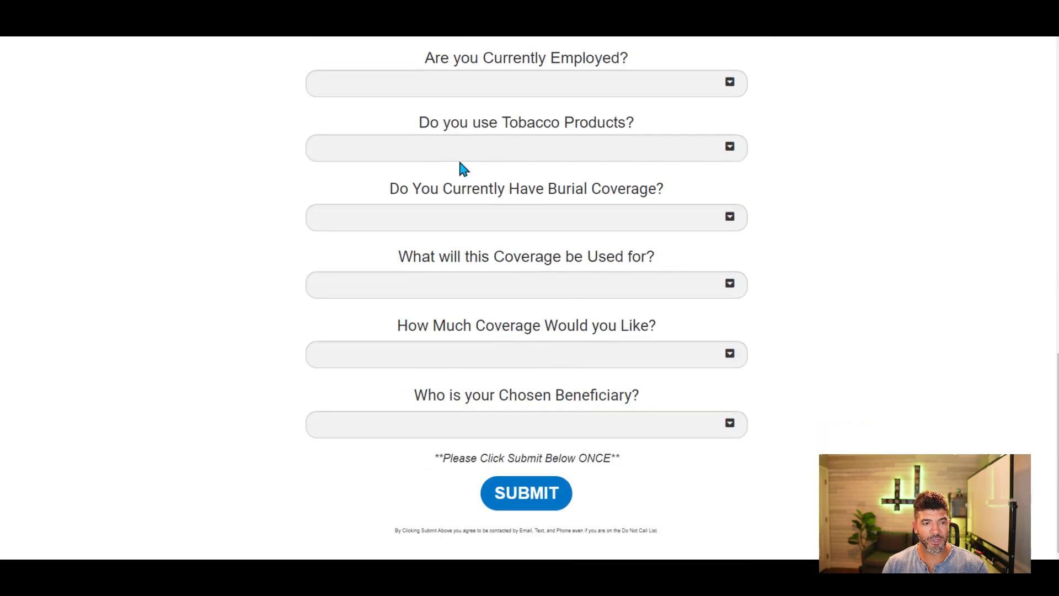
{"action": "scroll", "coordinate": [560, 293], "scroll_direction": "up", "scroll_amount": 8}
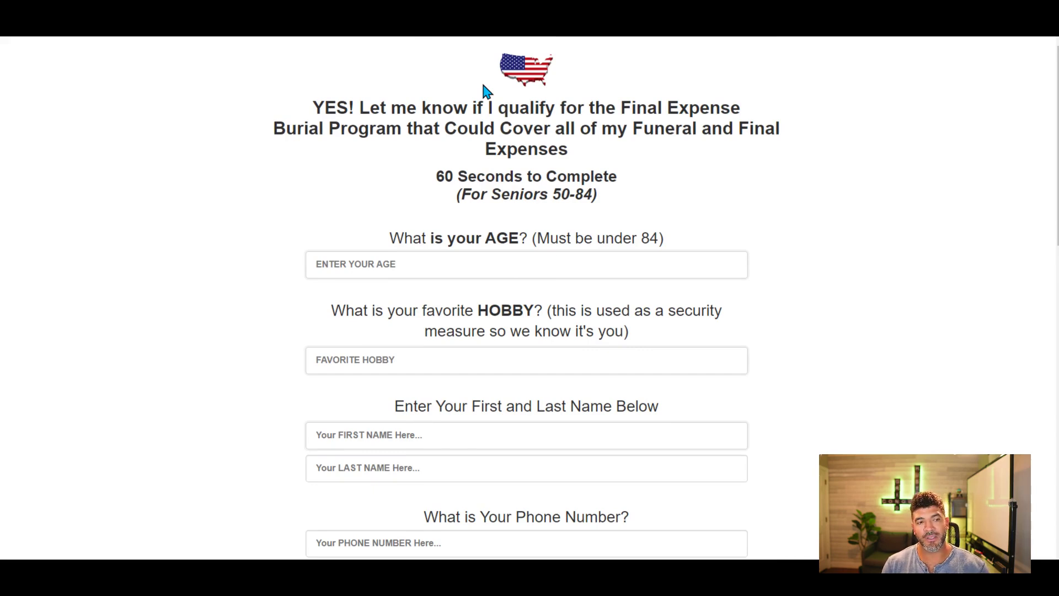
{"action": "scroll", "coordinate": [581, 232], "scroll_direction": "down", "scroll_amount": 5}
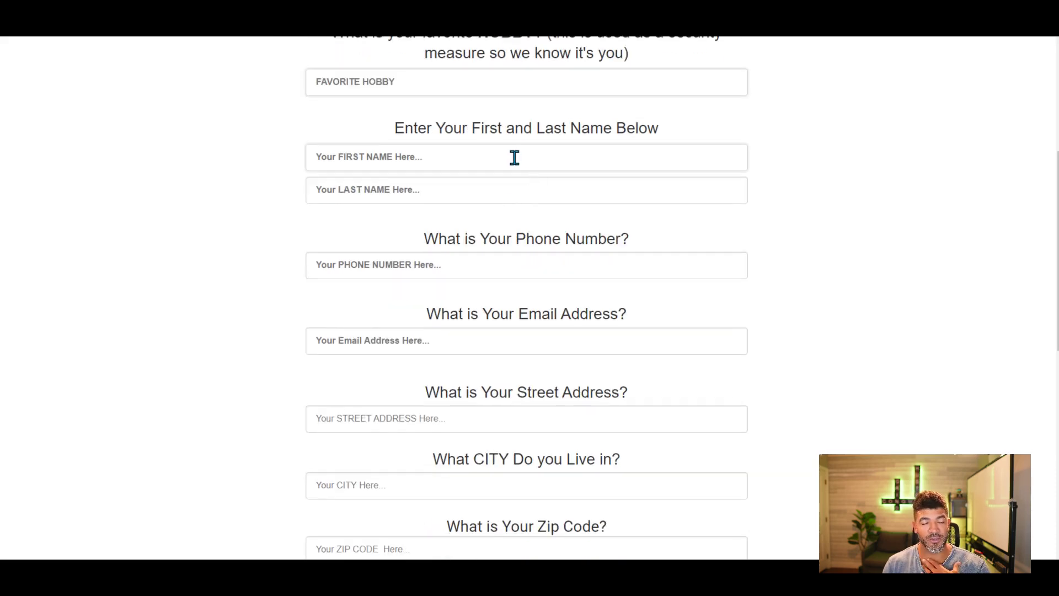
{"action": "scroll", "coordinate": [514, 160], "scroll_direction": "down", "scroll_amount": 9}
{"action": "scroll", "coordinate": [613, 283], "scroll_direction": "down", "scroll_amount": 1}
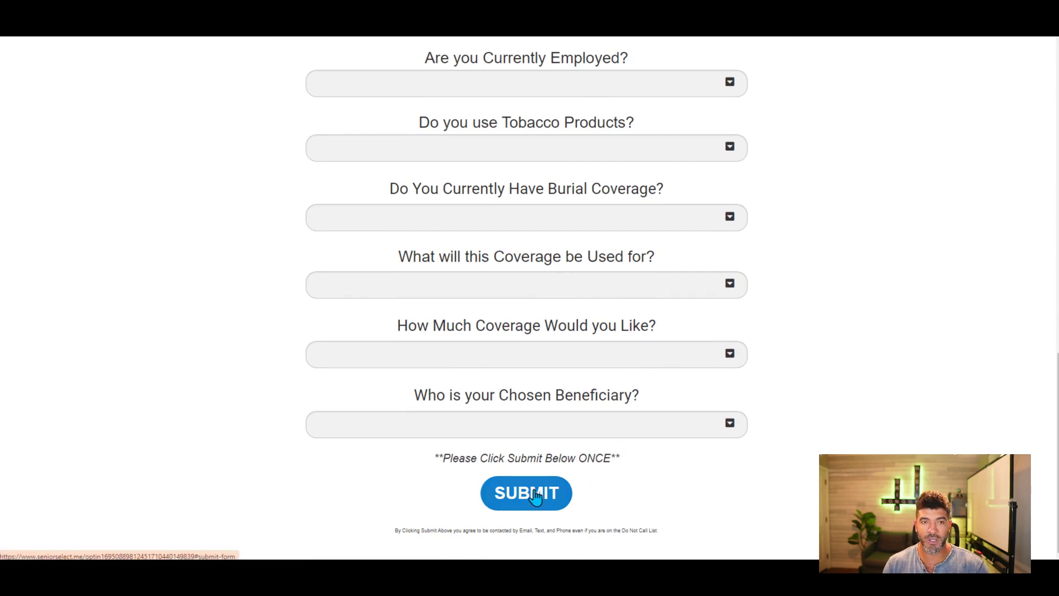
{"action": "scroll", "coordinate": [524, 453], "scroll_direction": "up", "scroll_amount": 15}
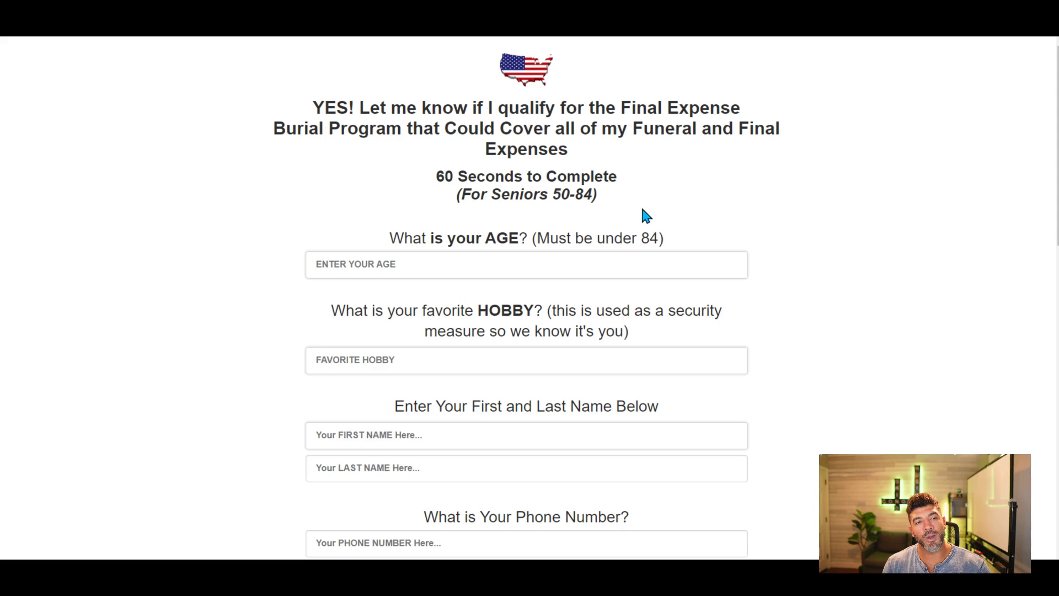
{"action": "scroll", "coordinate": [593, 306], "scroll_direction": "down", "scroll_amount": 3}
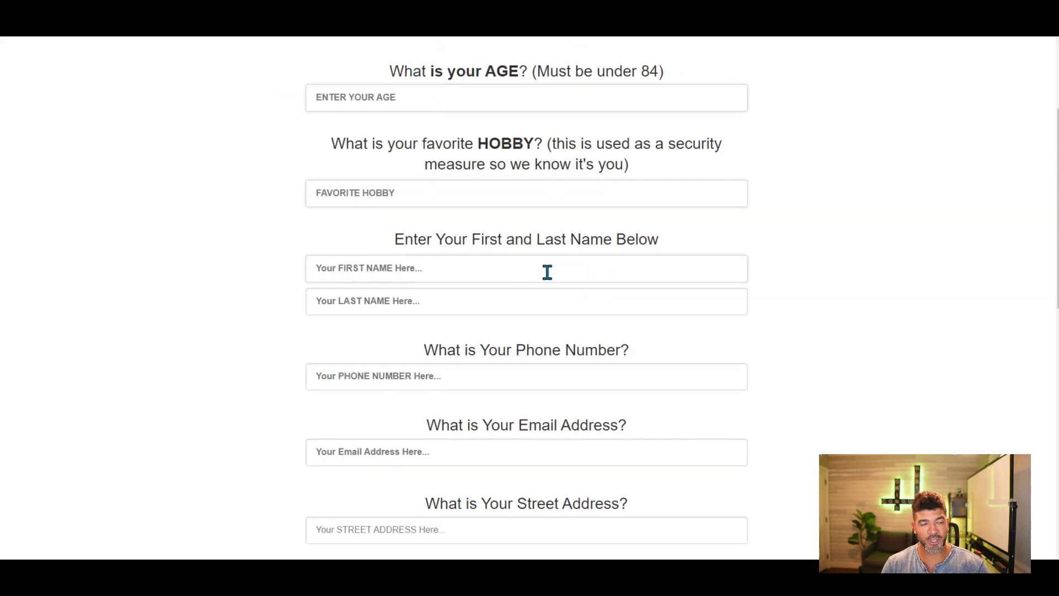
{"action": "scroll", "coordinate": [532, 268], "scroll_direction": "up", "scroll_amount": 3}
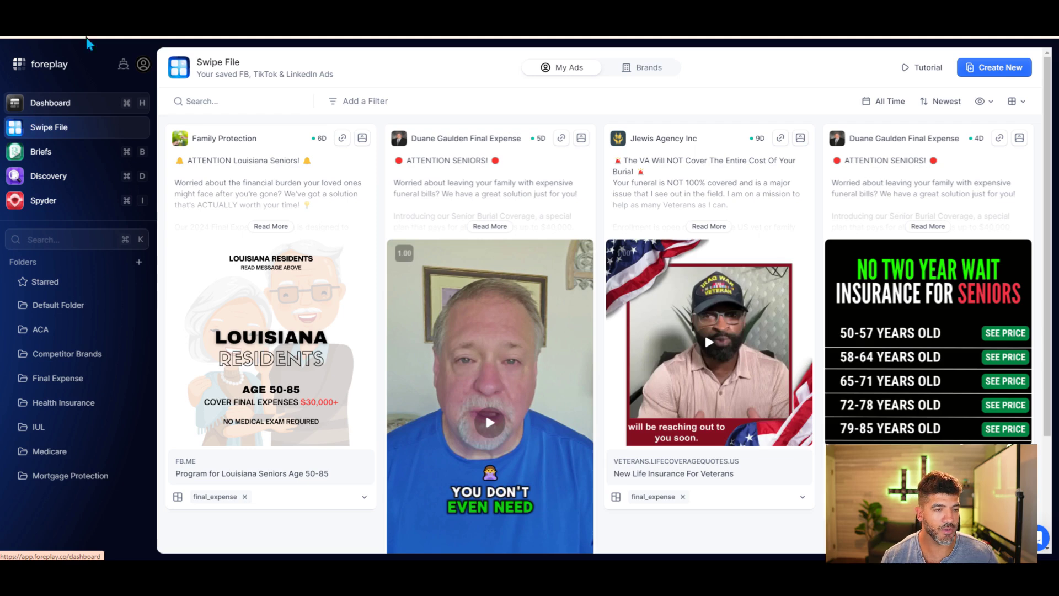
In Foreplay's Swipe File brands, remove Family Protection from the favorites and open its Facebook Ad Library page.
{"action": "mouse_move", "coordinate": [798, 348]}
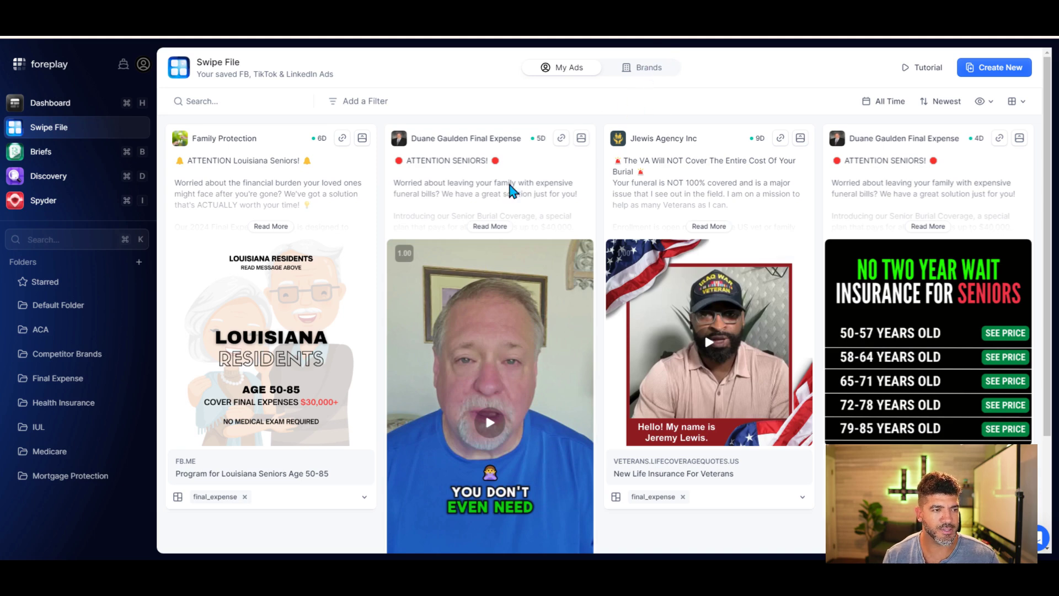
{"action": "mouse_move", "coordinate": [680, 248]}
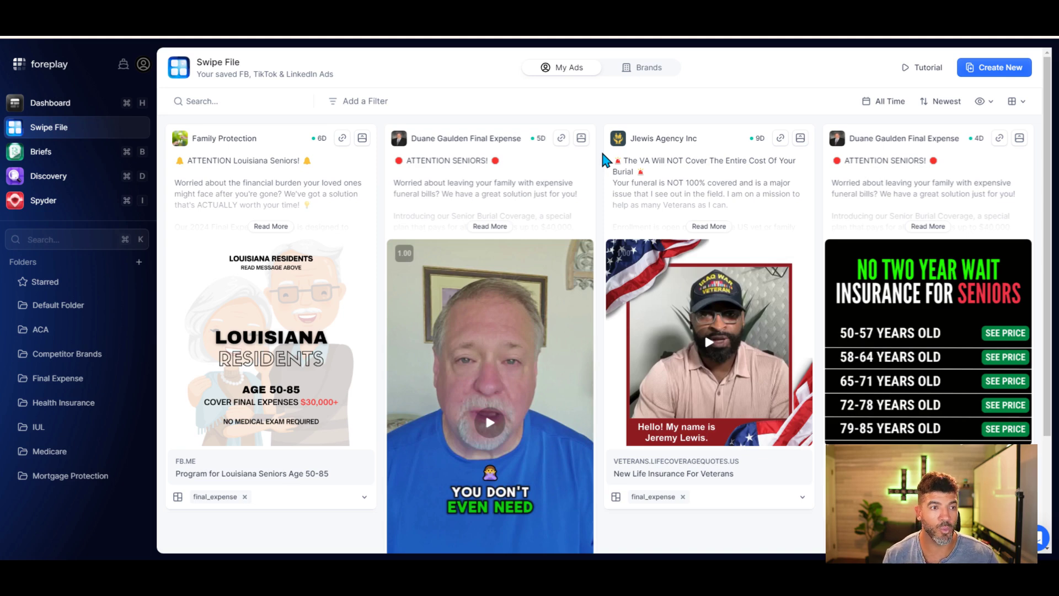
{"action": "left_click", "coordinate": [631, 74]}
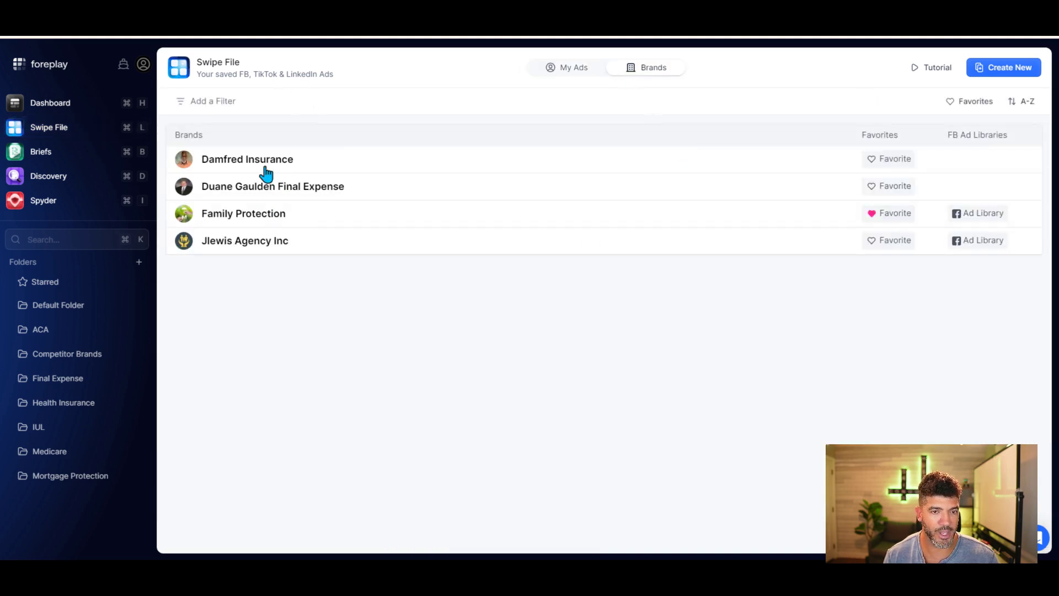
{"action": "left_click", "coordinate": [877, 214]}
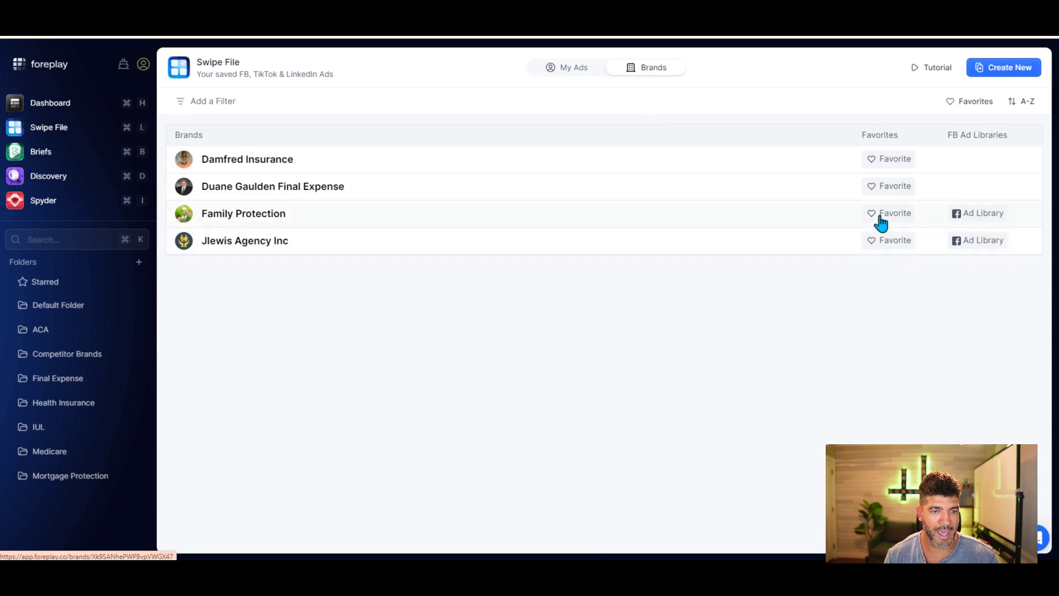
{"action": "left_click", "coordinate": [975, 213]}
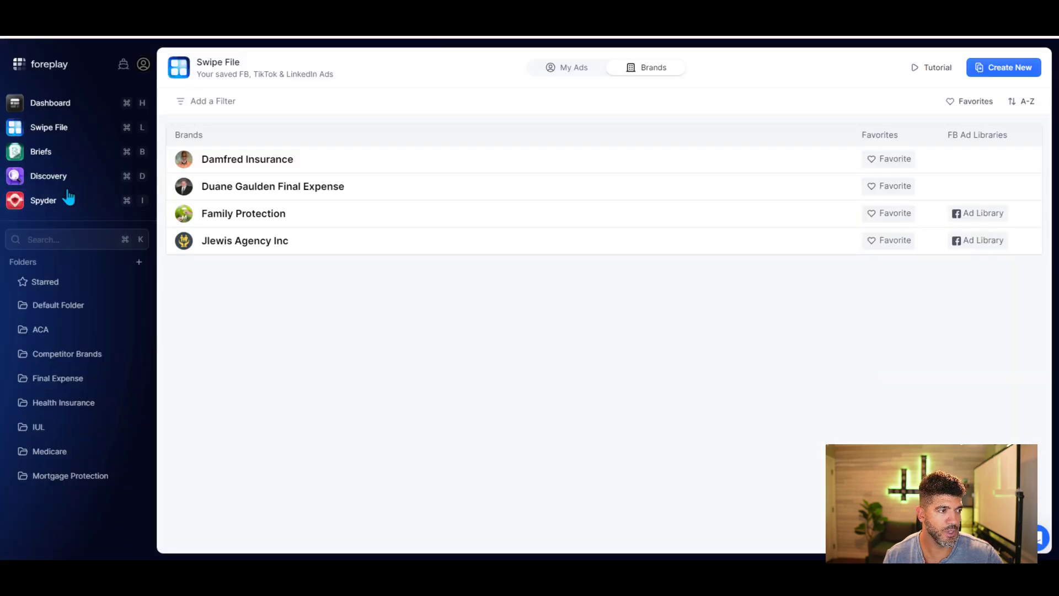
Manually add Family Protection as a tracked brand in Spyder using its Facebook Ad Library page URL, in the Default Folder.
{"action": "left_click", "coordinate": [56, 206]}
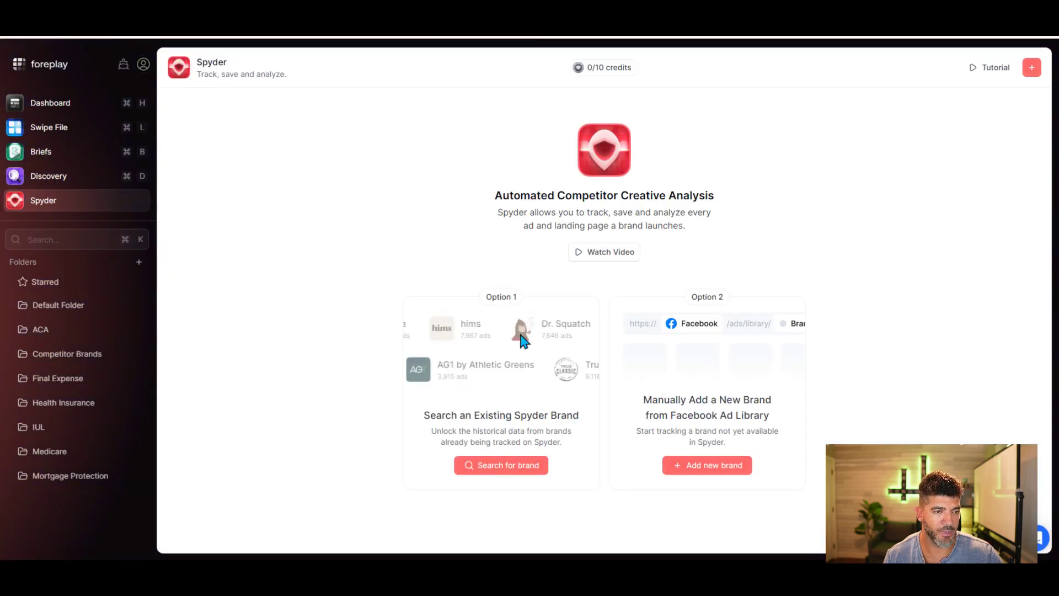
{"action": "left_click", "coordinate": [714, 469]}
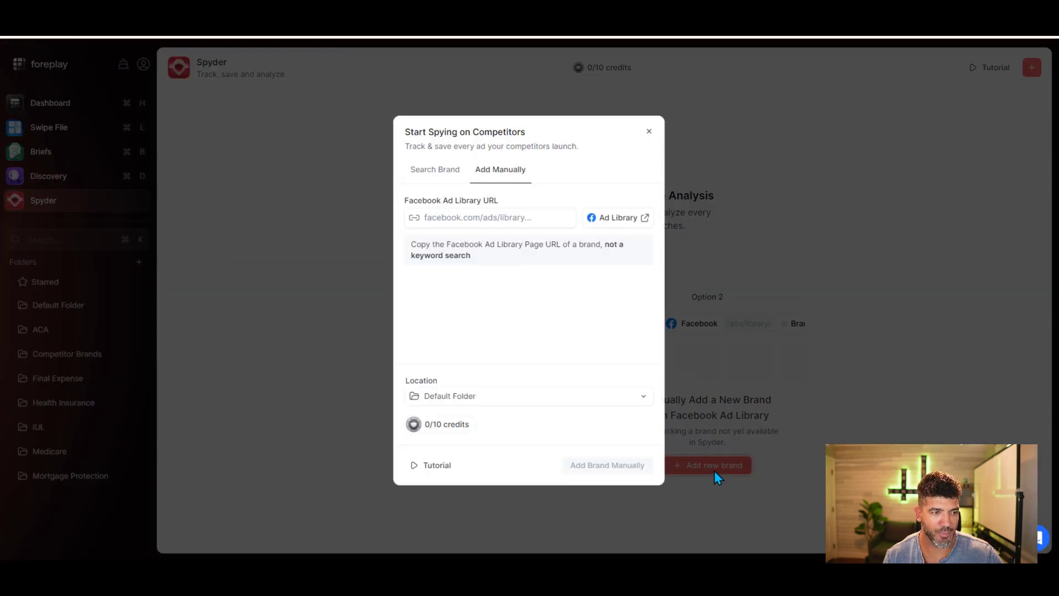
{"action": "left_click", "coordinate": [444, 216]}
{"action": "key", "text": "super+v"}
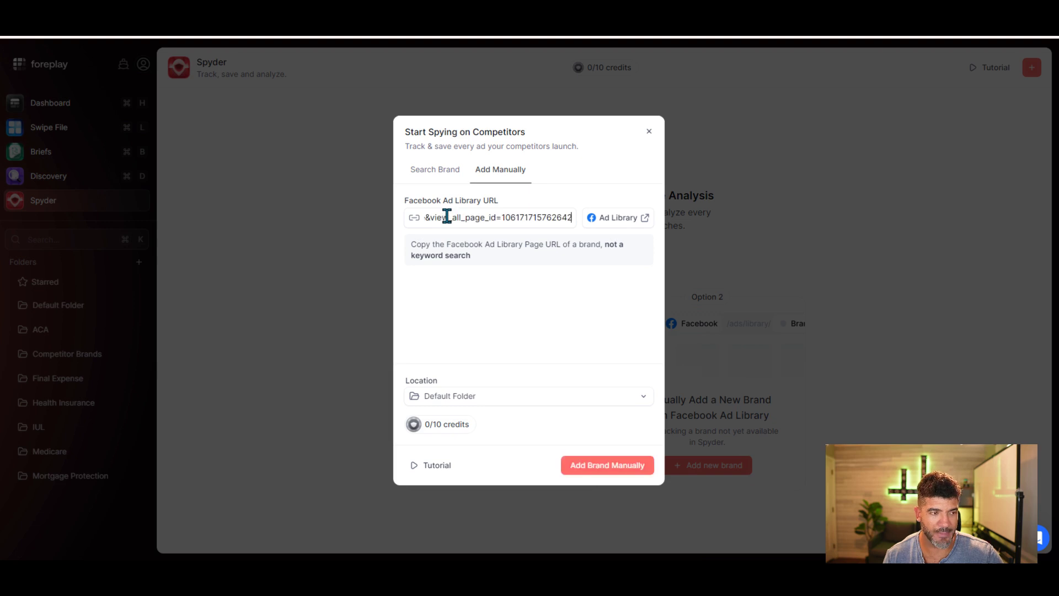
{"action": "left_click", "coordinate": [537, 402]}
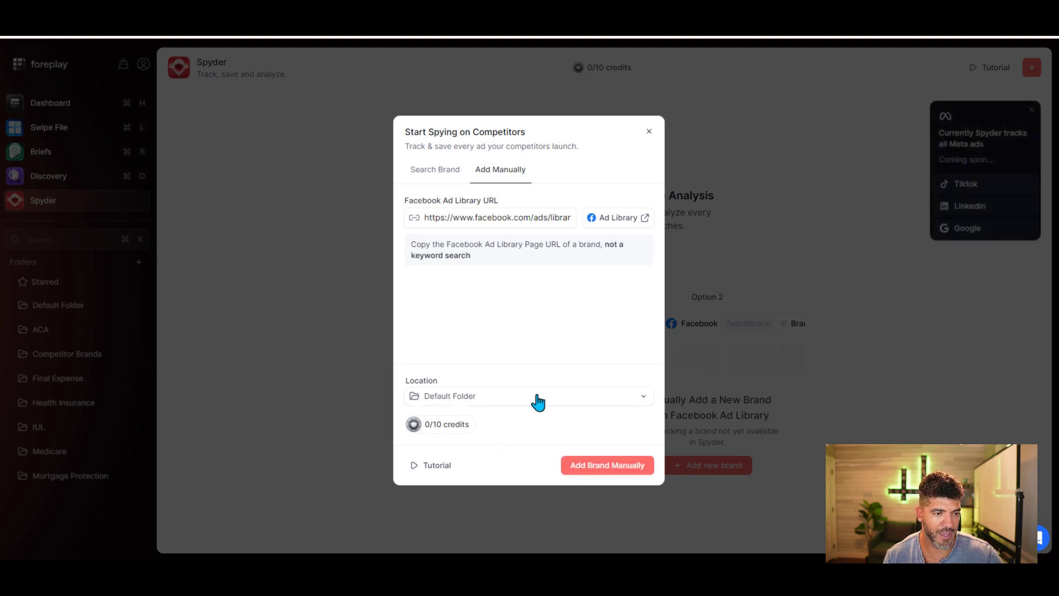
{"action": "left_click", "coordinate": [465, 449]}
{"action": "left_click", "coordinate": [620, 466]}
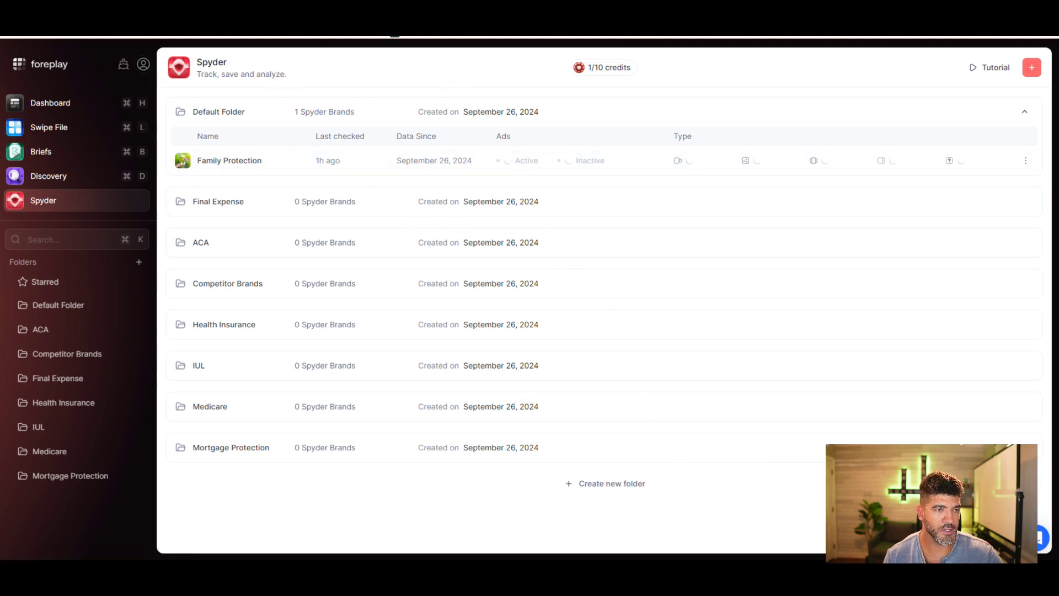
Open the Facebook Ad Library page of Jlewis Agency Inc from the Swipe File's saved brands.
{"action": "left_click", "coordinate": [61, 130]}
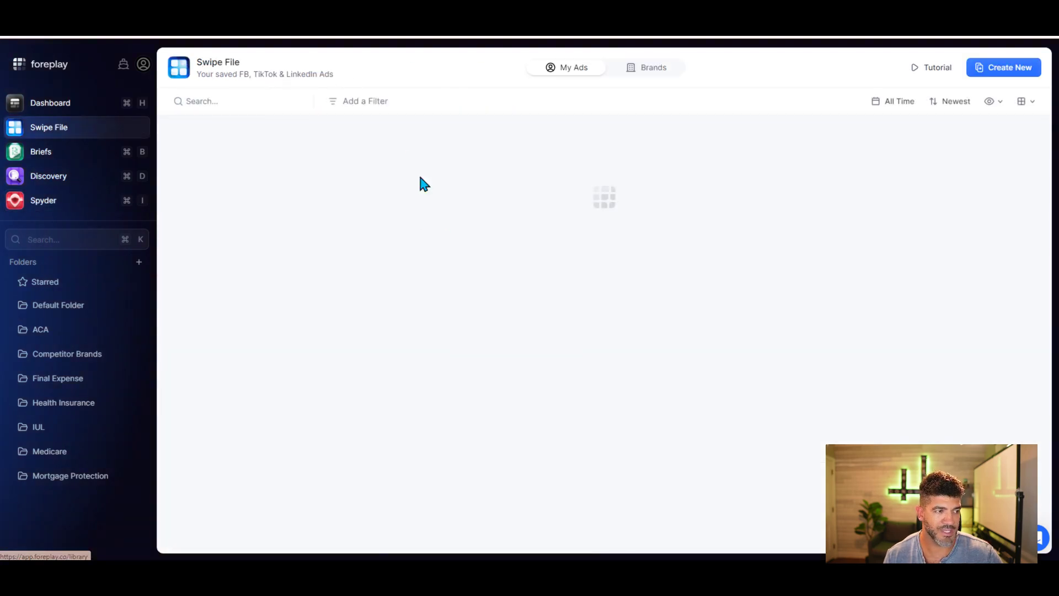
{"action": "left_click", "coordinate": [648, 68]}
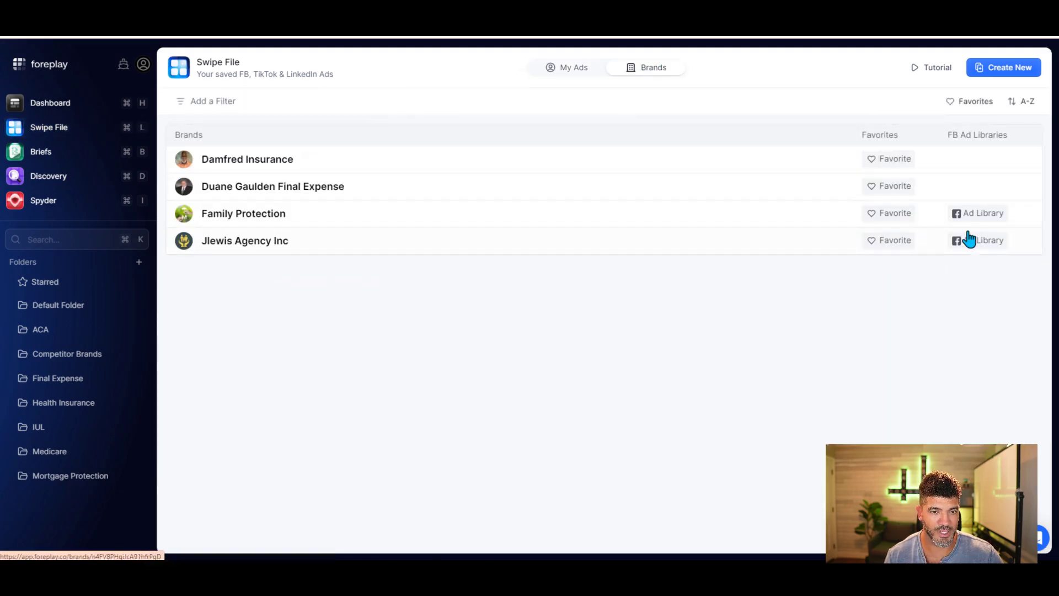
{"action": "left_click", "coordinate": [969, 241]}
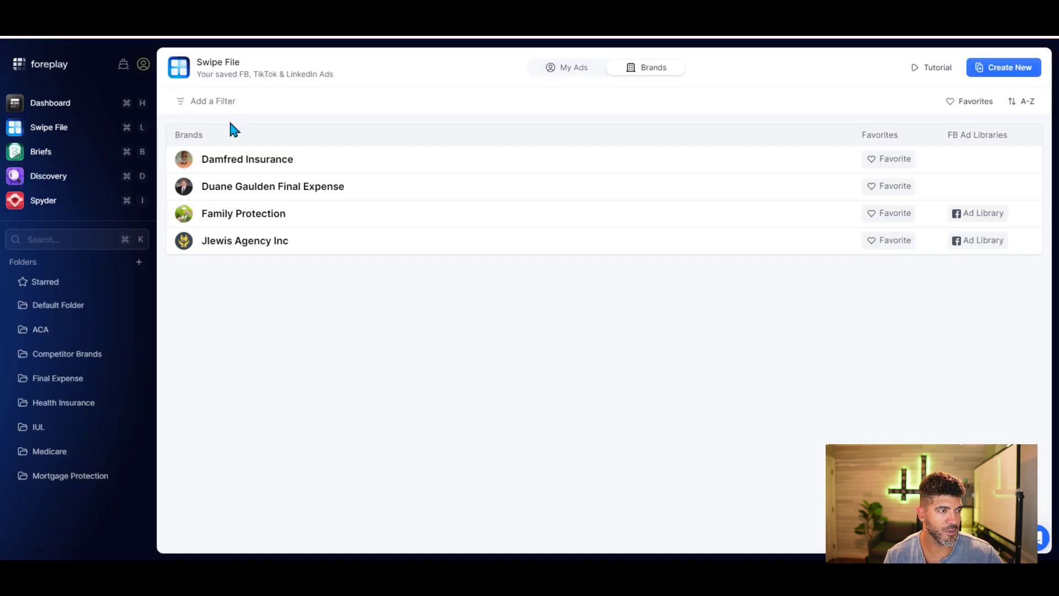
Manually add Jlewis Agency Inc to Spyder's Final Expense folder using its Facebook Ad Library page URL, and dismiss the ad awards popup.
{"action": "left_click", "coordinate": [72, 208]}
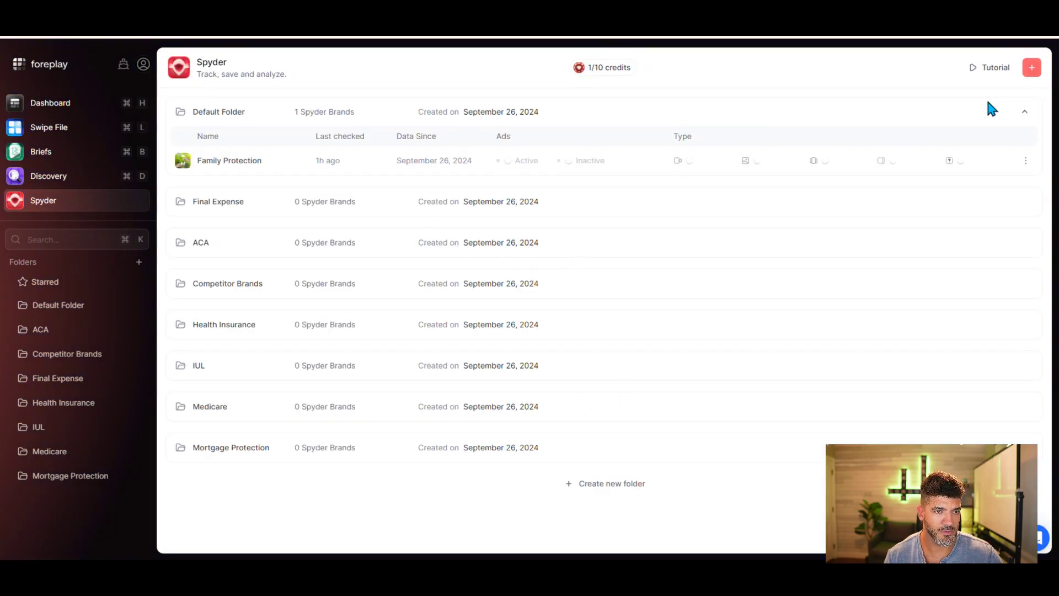
{"action": "left_click", "coordinate": [1031, 67]}
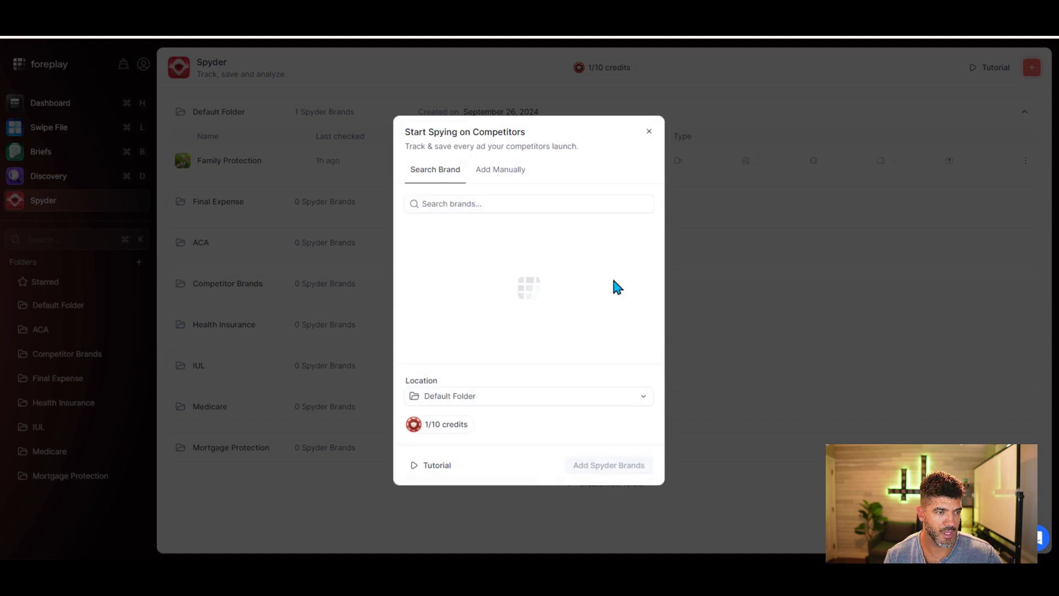
{"action": "left_click", "coordinate": [512, 170]}
{"action": "left_click", "coordinate": [489, 220]}
{"action": "key", "text": "super+v"}
{"action": "left_click", "coordinate": [573, 397]}
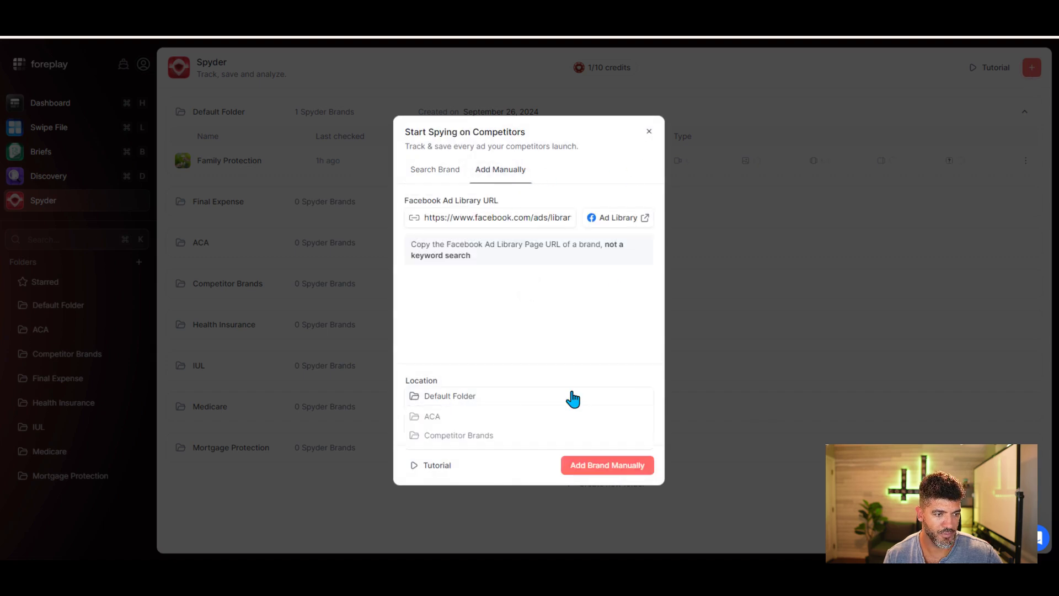
{"action": "left_click", "coordinate": [466, 453]}
{"action": "left_click", "coordinate": [592, 467]}
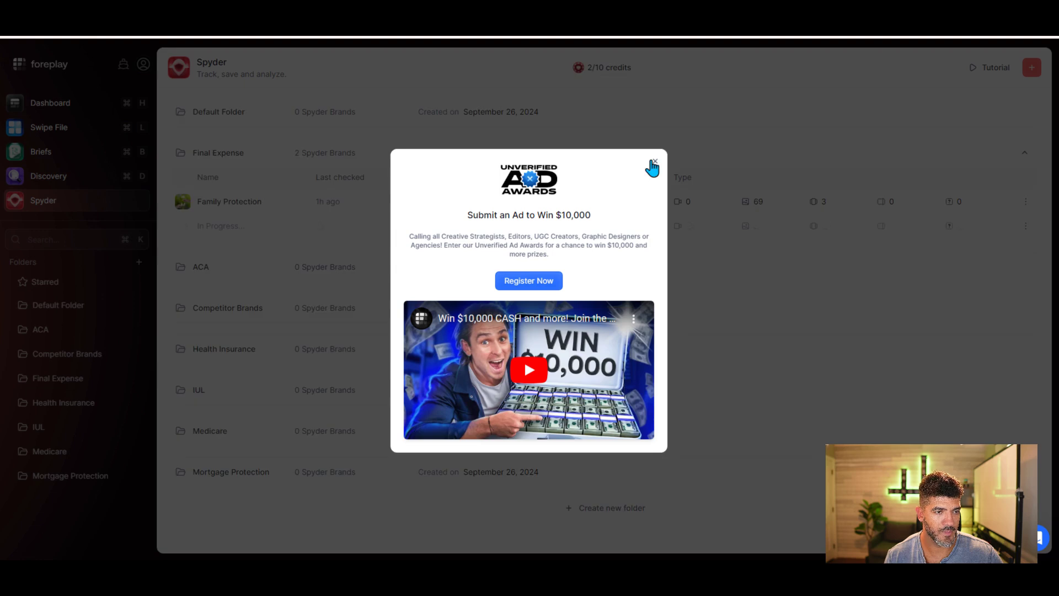
{"action": "left_click", "coordinate": [654, 162]}
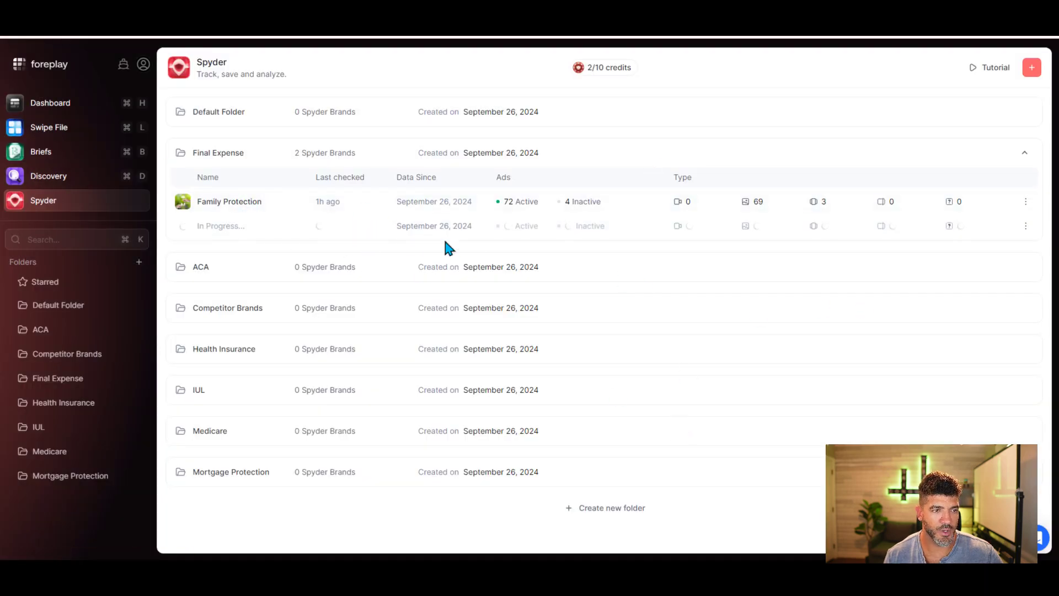
View the analytics of the tracked Family Protection brand, dismiss the ad awards popup and return to the Spyder brand list.
{"action": "left_click", "coordinate": [249, 210]}
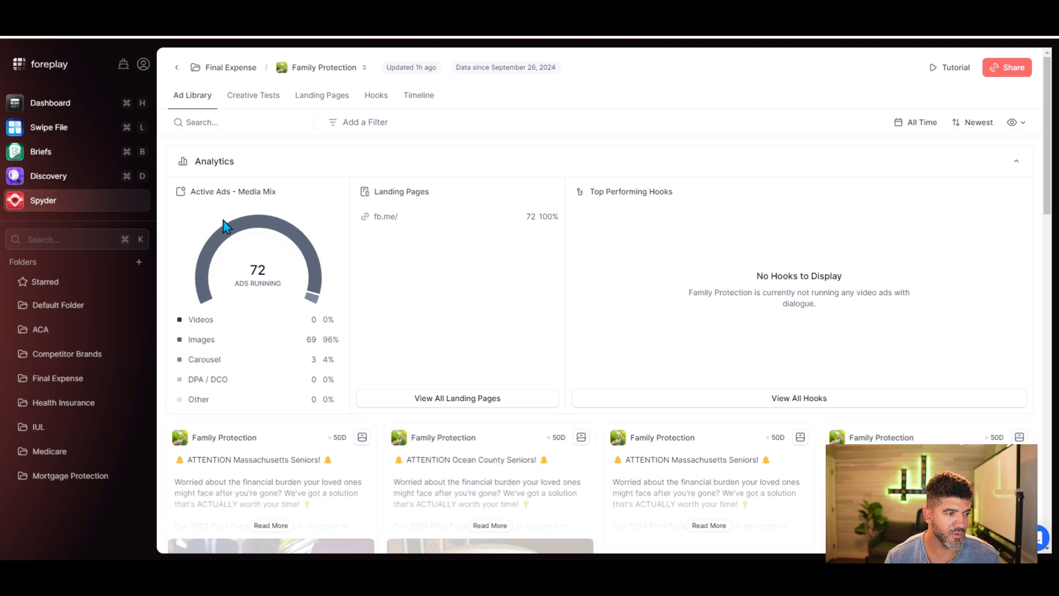
{"action": "mouse_move", "coordinate": [295, 369]}
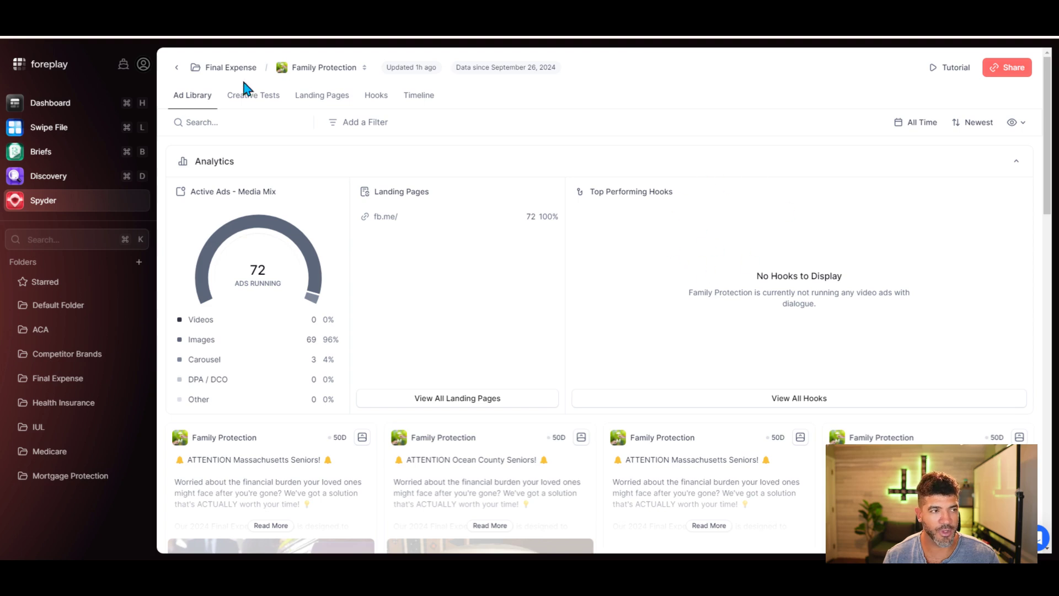
{"action": "left_click", "coordinate": [312, 68]}
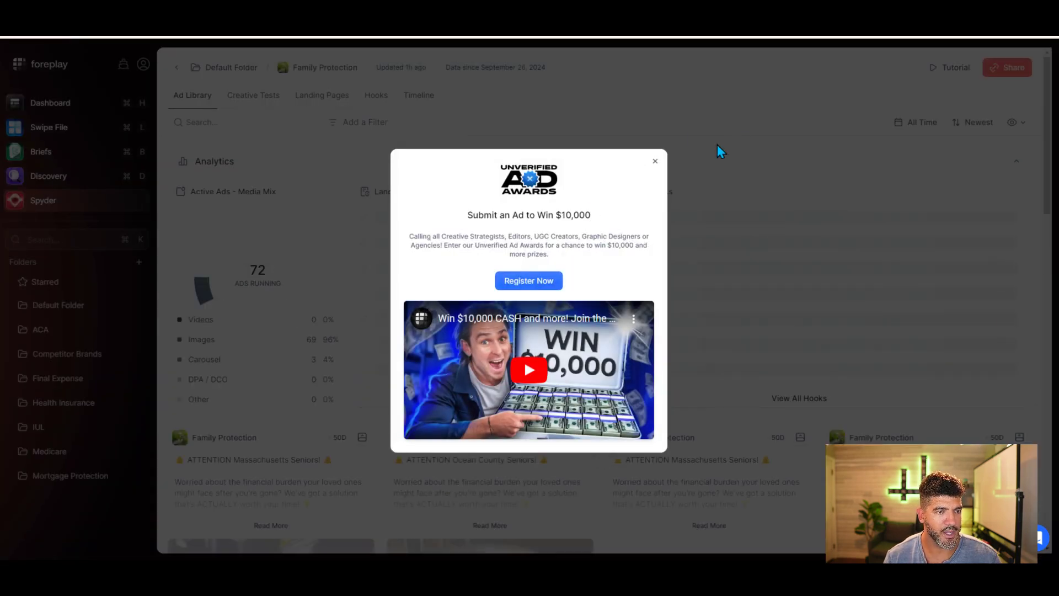
{"action": "left_click", "coordinate": [655, 162]}
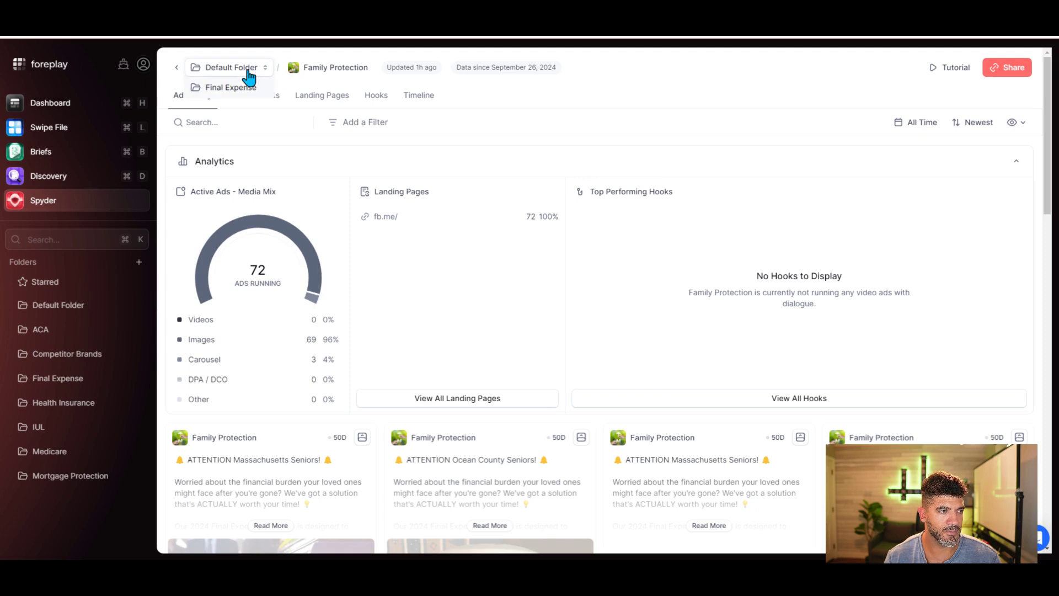
{"action": "left_click", "coordinate": [174, 69]}
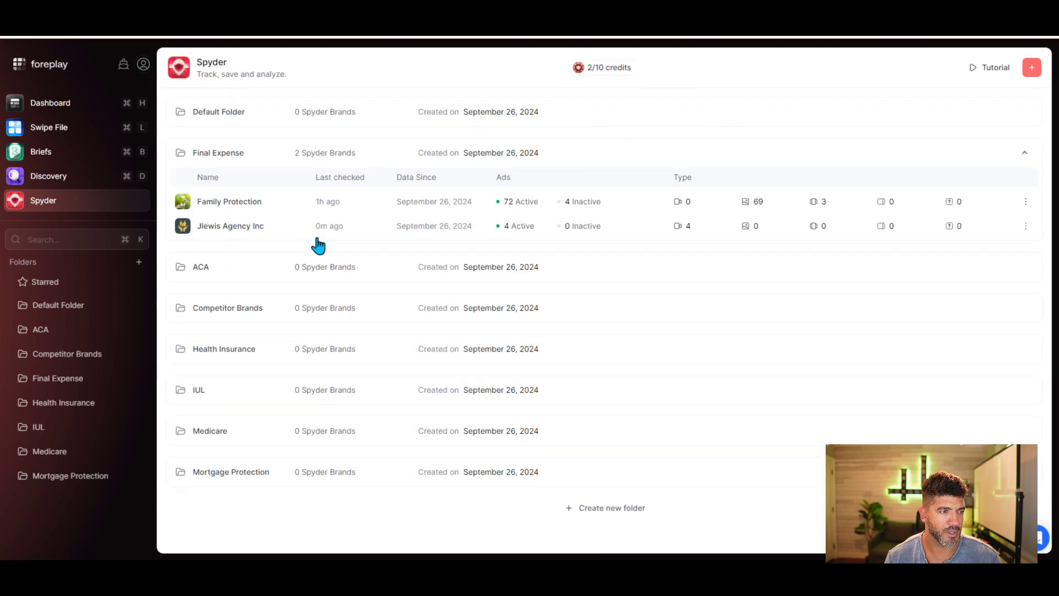
View the ad analytics and hooks of the tracked Jlewis Agency Inc brand and return to its ad library.
{"action": "left_click", "coordinate": [228, 226]}
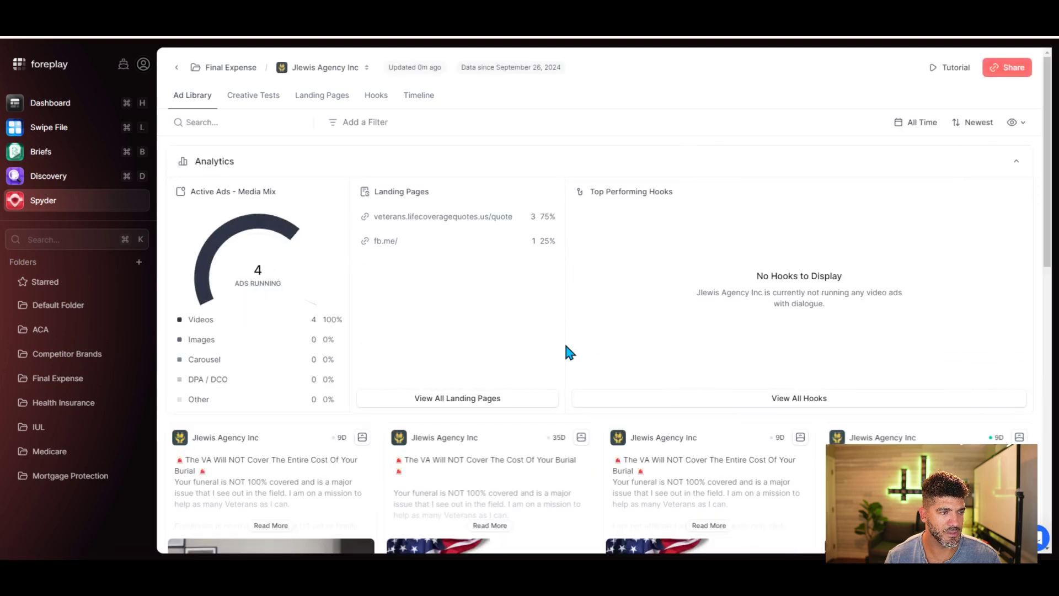
{"action": "left_click", "coordinate": [681, 180]}
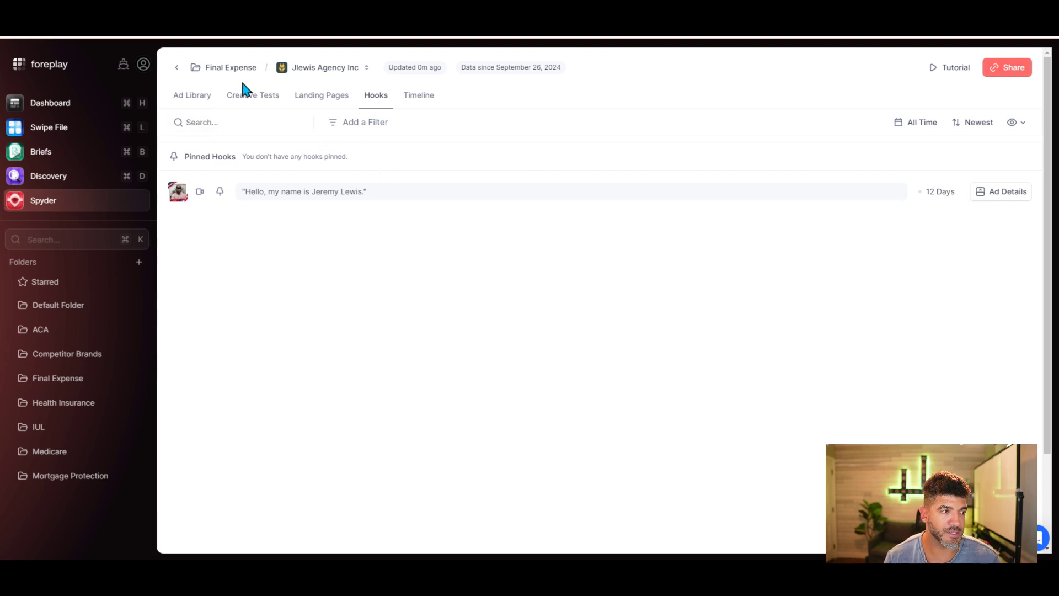
{"action": "left_click", "coordinate": [212, 97]}
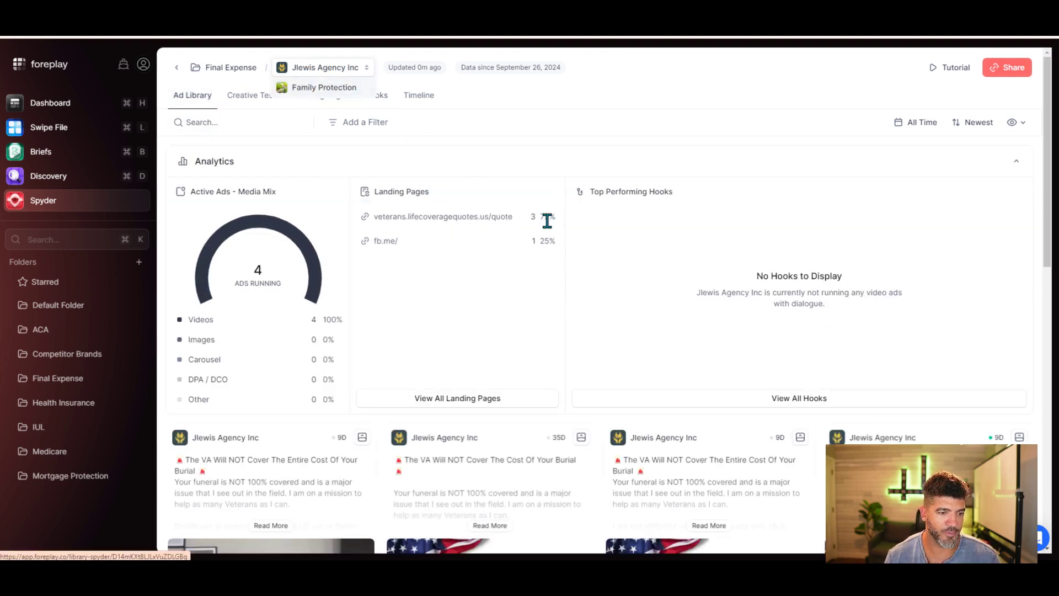
{"action": "scroll", "coordinate": [547, 248], "scroll_direction": "down", "scroll_amount": 6}
{"action": "scroll", "coordinate": [547, 270], "scroll_direction": "up", "scroll_amount": 6}
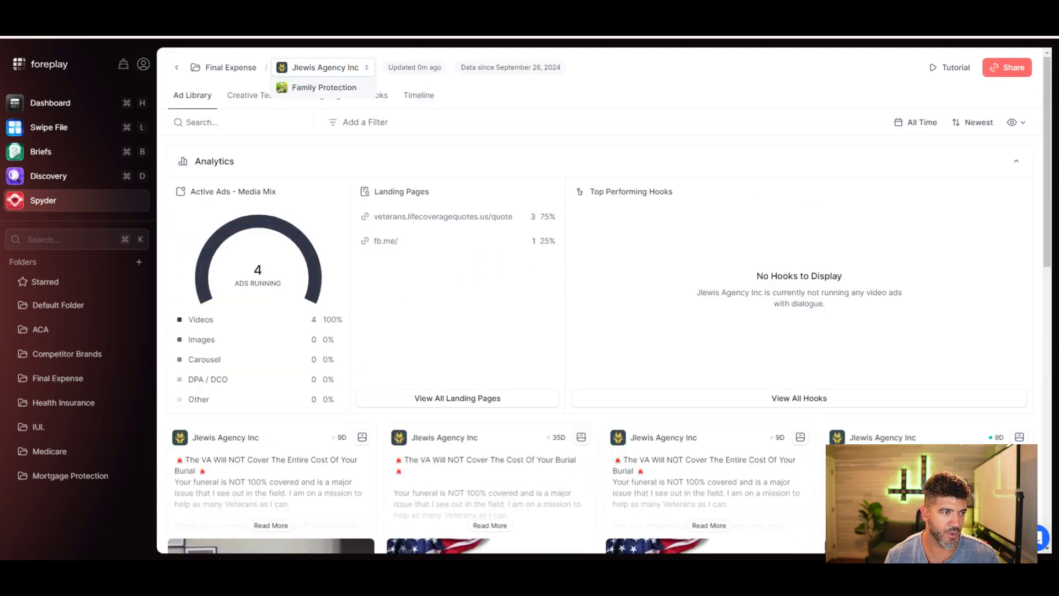
Switch to the Family Protection brand in the Final Expense folder and examine its media mix, landing pages and state-targeted ads.
{"action": "left_click", "coordinate": [321, 89]}
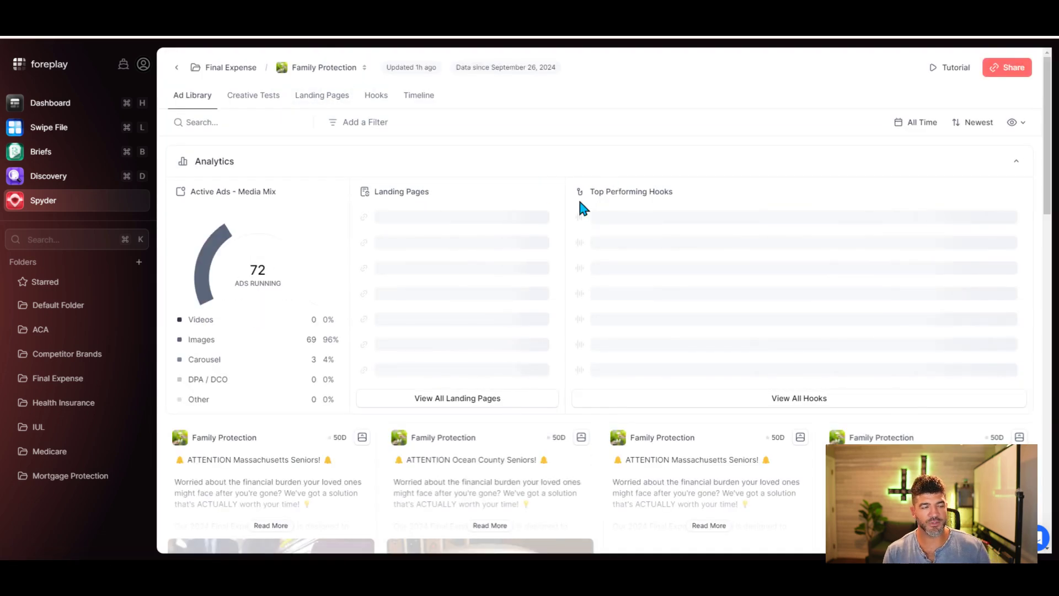
{"action": "scroll", "coordinate": [534, 389], "scroll_direction": "down", "scroll_amount": 6}
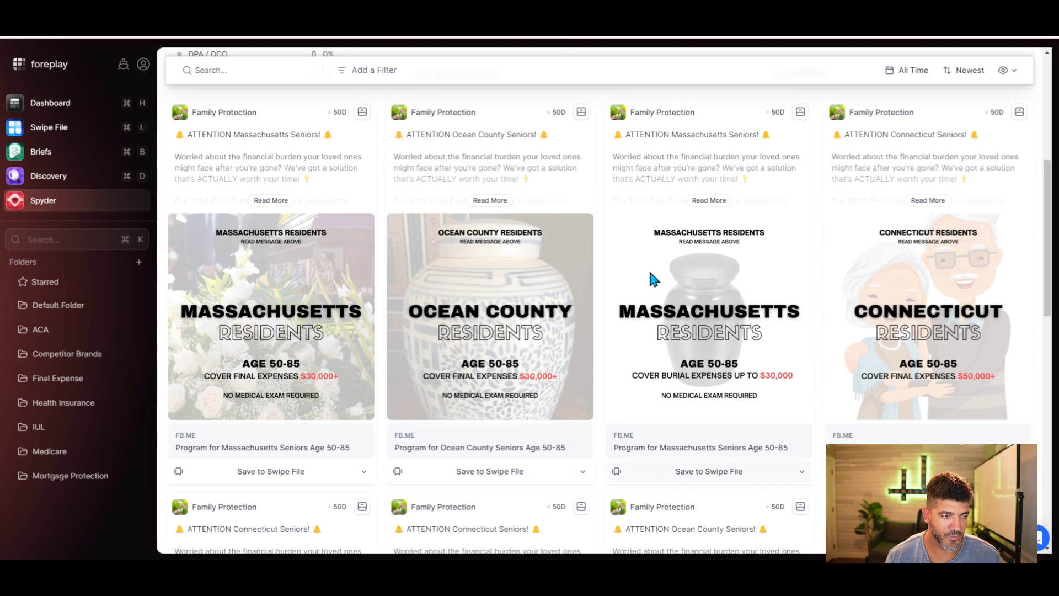
{"action": "scroll", "coordinate": [673, 238], "scroll_direction": "up", "scroll_amount": 3}
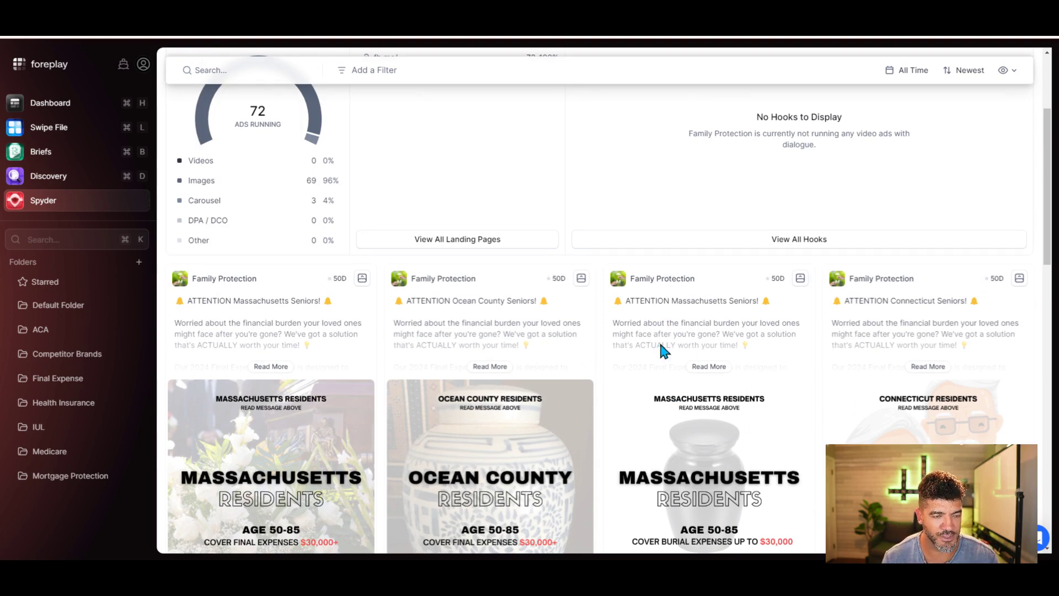
{"action": "scroll", "coordinate": [657, 338], "scroll_direction": "down", "scroll_amount": 4}
{"action": "scroll", "coordinate": [623, 317], "scroll_direction": "down", "scroll_amount": 5}
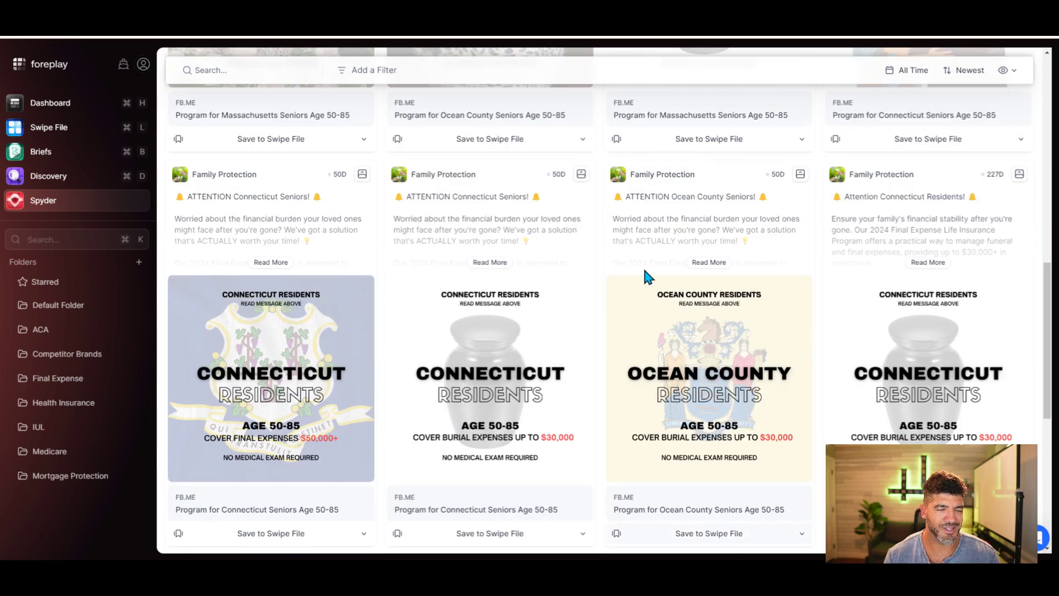
{"action": "scroll", "coordinate": [621, 316], "scroll_direction": "up", "scroll_amount": 6}
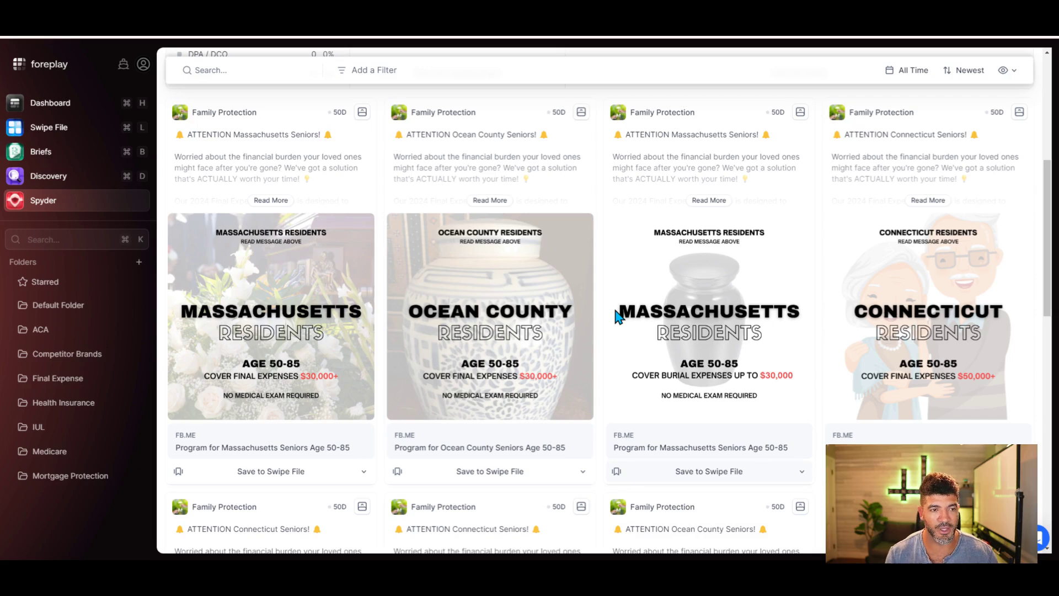
{"action": "scroll", "coordinate": [516, 272], "scroll_direction": "up", "scroll_amount": 2}
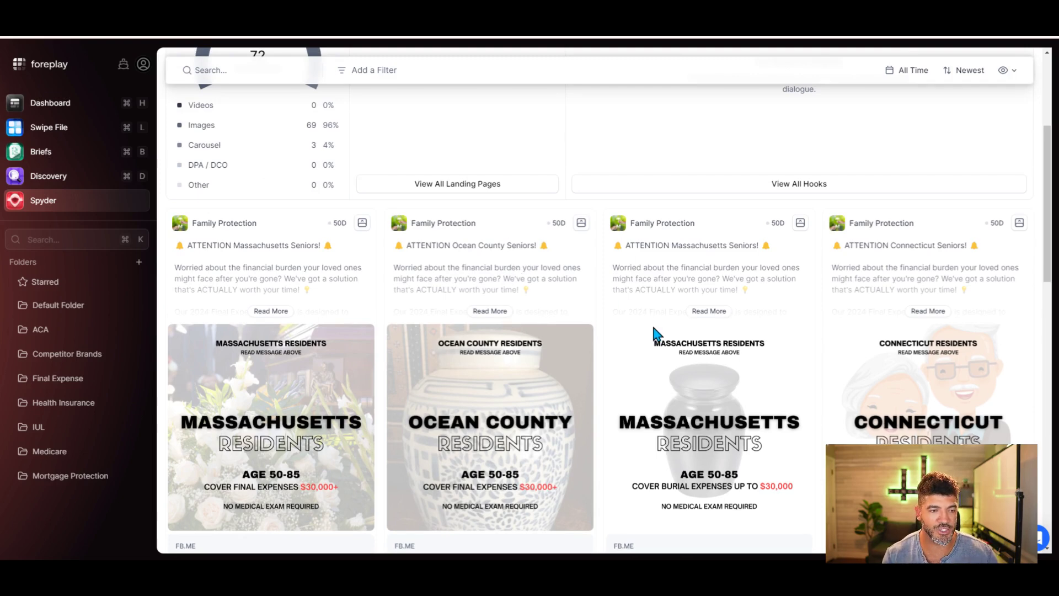
{"action": "scroll", "coordinate": [717, 381], "scroll_direction": "down", "scroll_amount": 4}
{"action": "scroll", "coordinate": [505, 360], "scroll_direction": "down", "scroll_amount": 6}
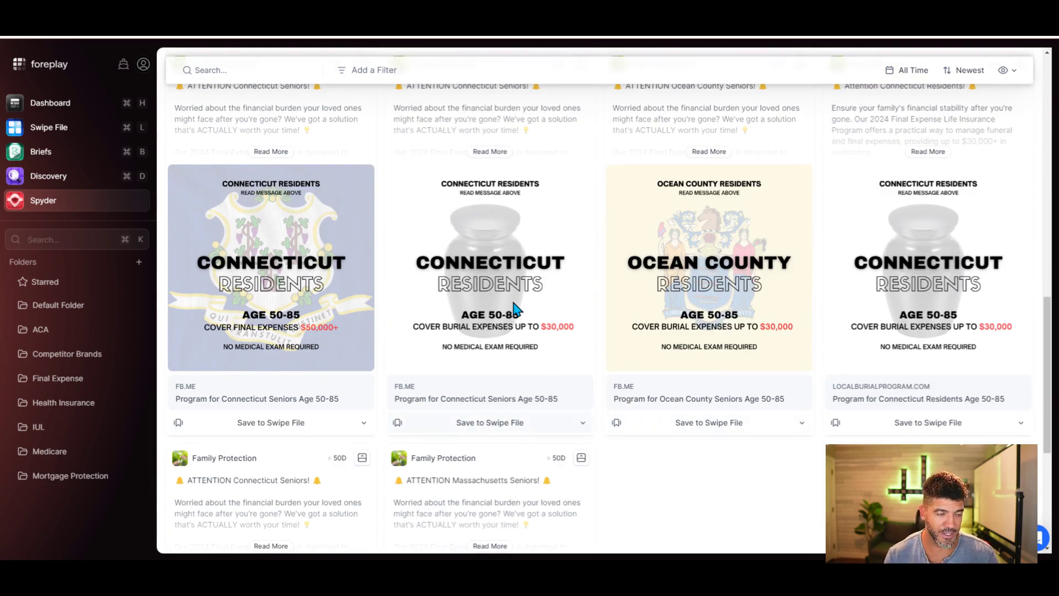
{"action": "scroll", "coordinate": [554, 383], "scroll_direction": "down", "scroll_amount": 6}
{"action": "scroll", "coordinate": [574, 376], "scroll_direction": "up", "scroll_amount": 10}
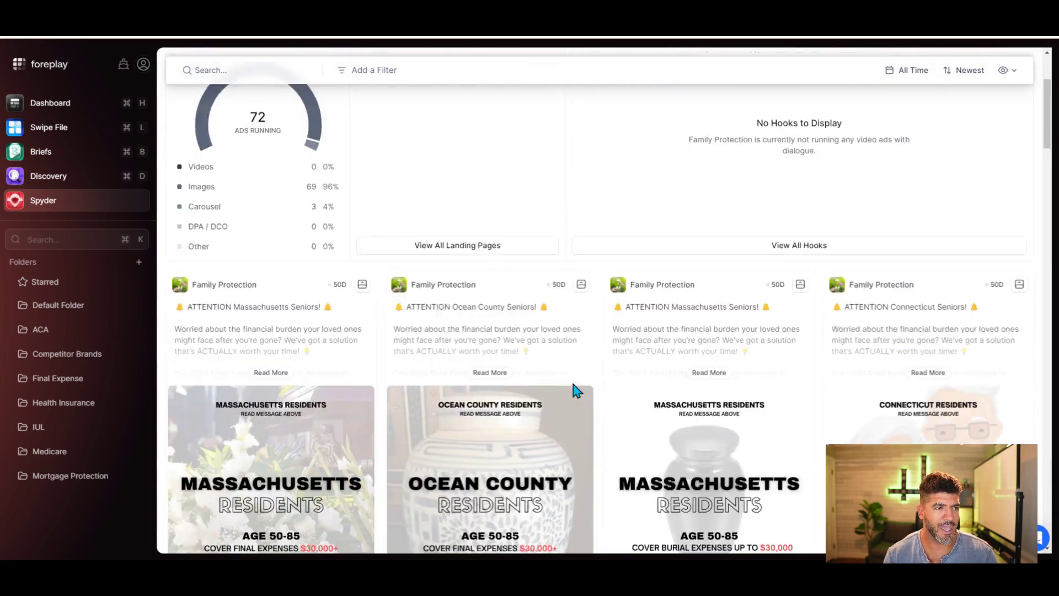
{"action": "scroll", "coordinate": [574, 385], "scroll_direction": "up", "scroll_amount": 3}
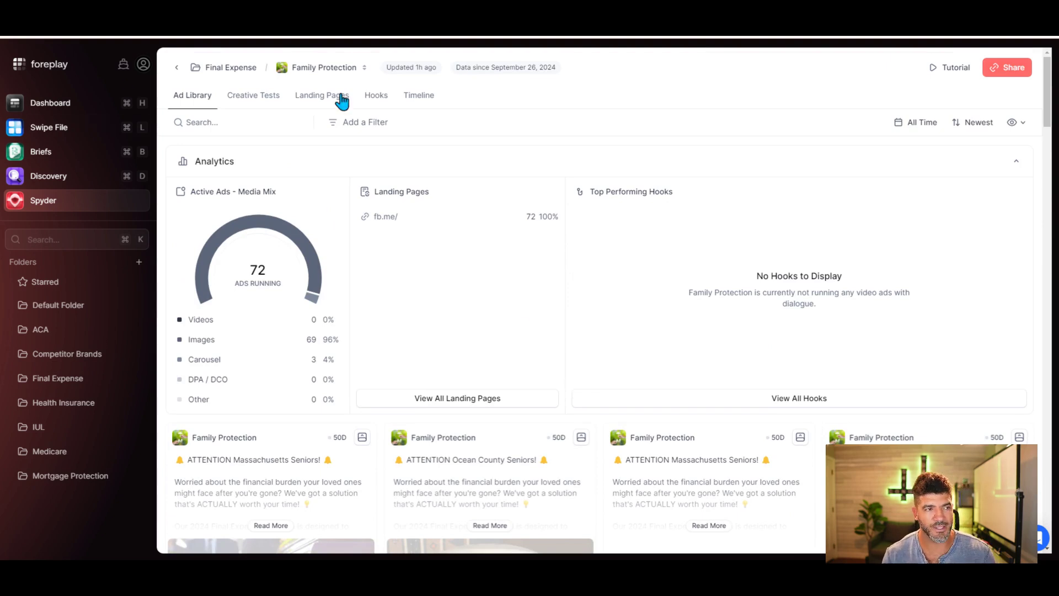
{"action": "scroll", "coordinate": [598, 382], "scroll_direction": "down", "scroll_amount": 6}
{"action": "scroll", "coordinate": [551, 353], "scroll_direction": "up", "scroll_amount": 6}
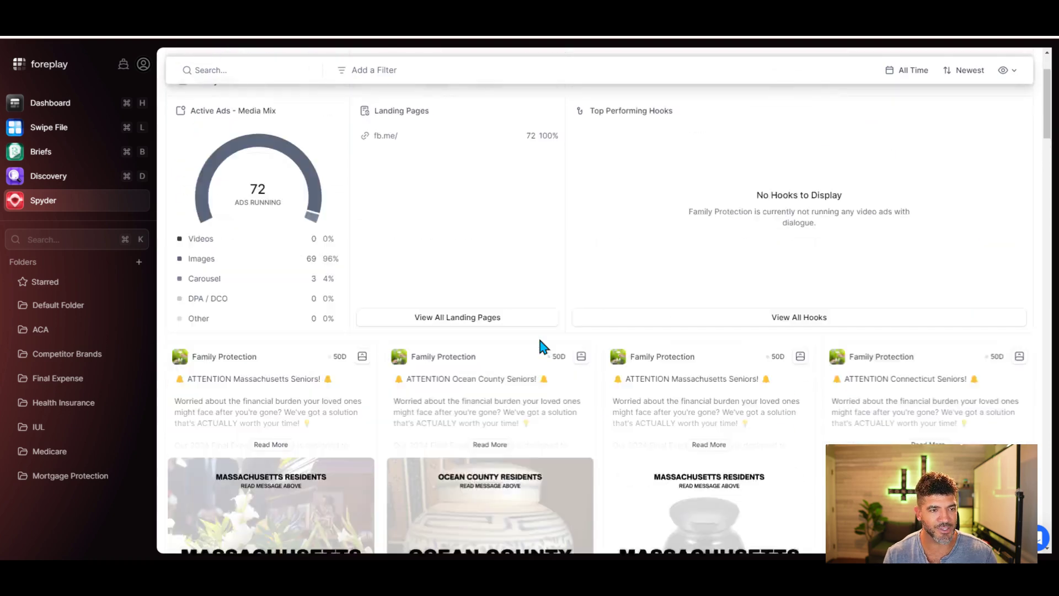
{"action": "mouse_move", "coordinate": [549, 393]}
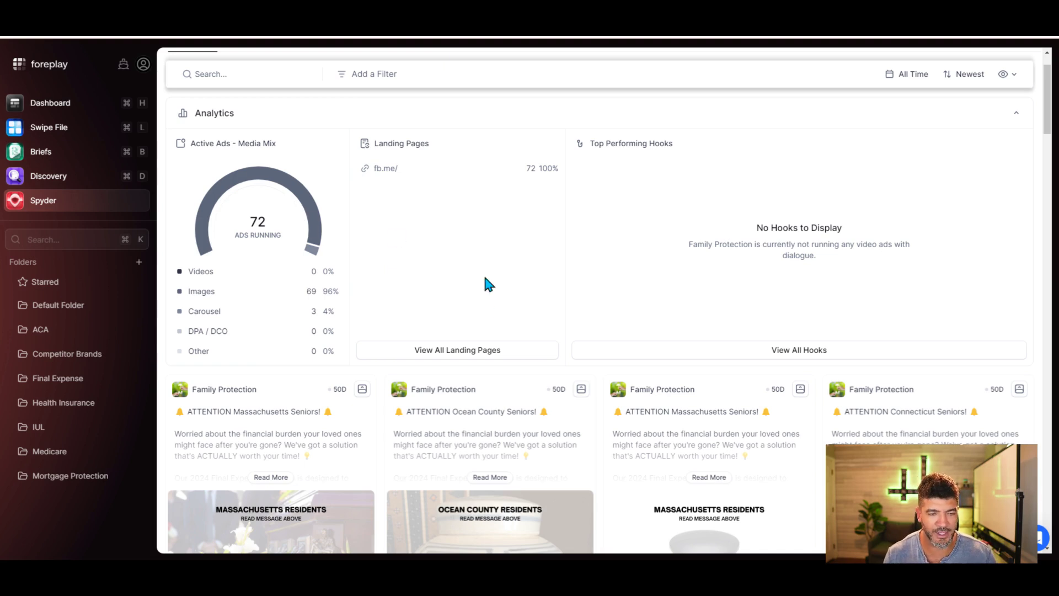
{"action": "scroll", "coordinate": [486, 282], "scroll_direction": "down", "scroll_amount": 5}
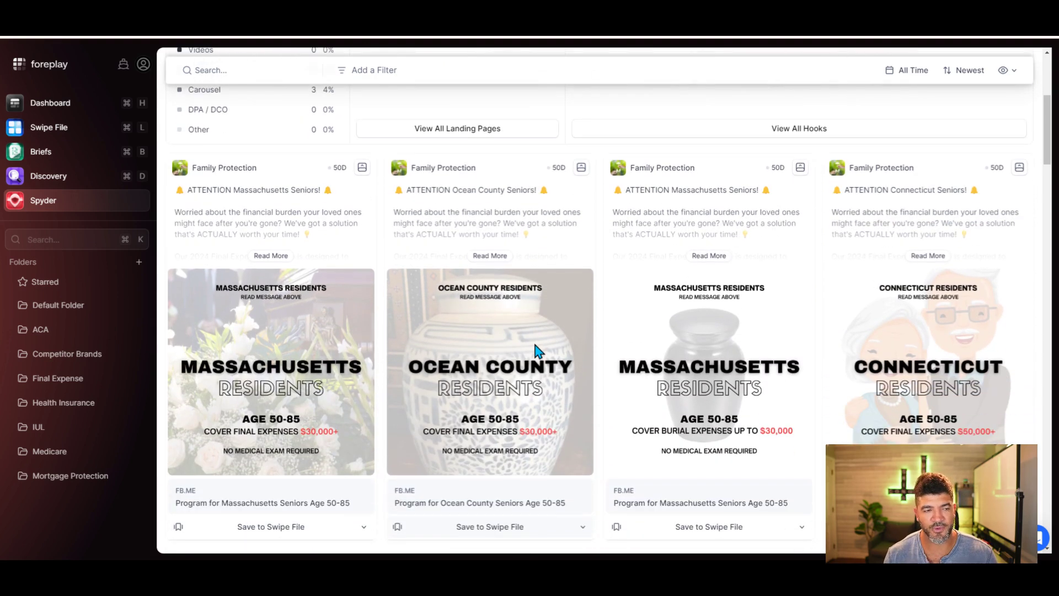